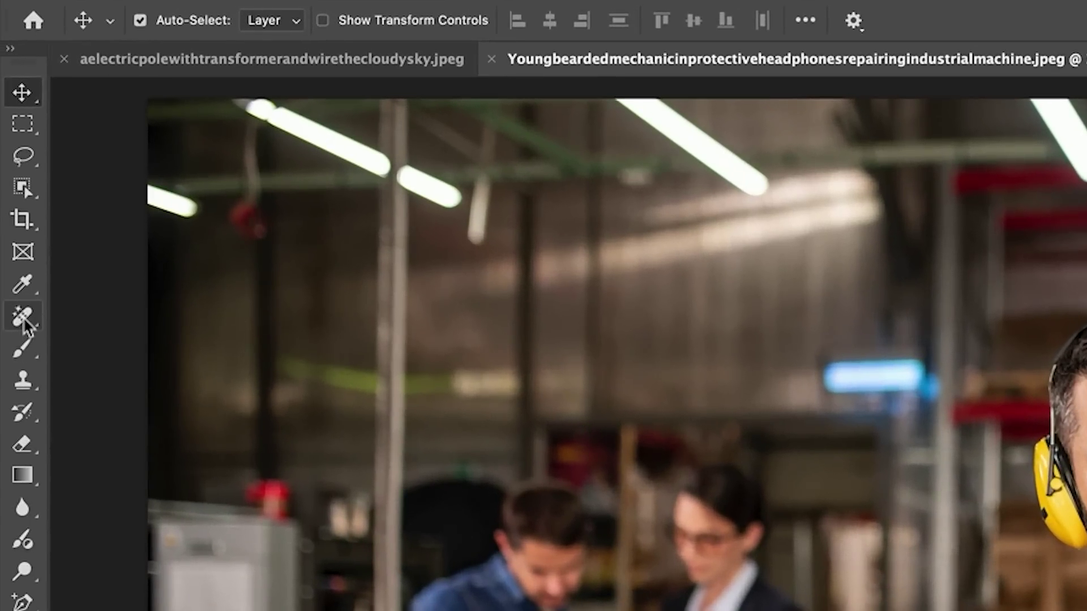
Activate the Remove tool for the mechanic photo.
left_click(7, 279)
right_click(7, 279)
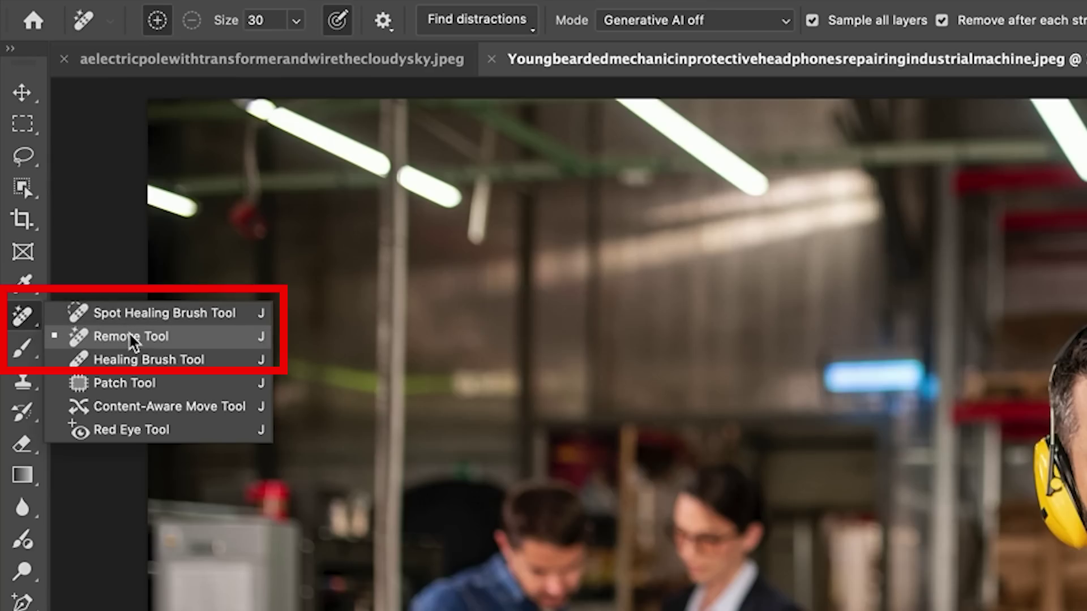
left_click(131, 339)
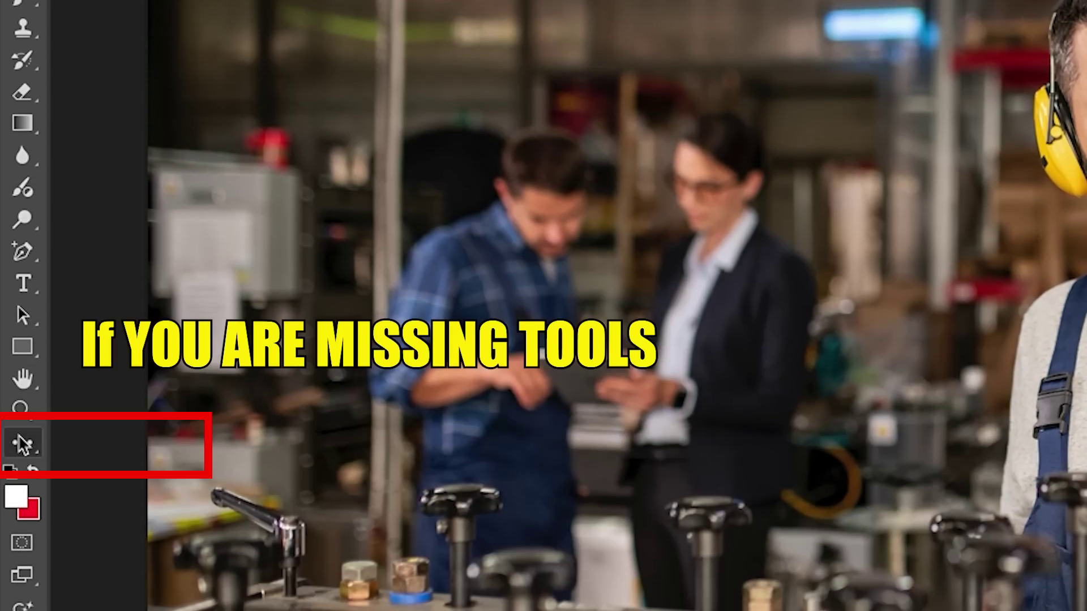
Review the toolbar customization options for bringing back missing tools, and cancel without changes.
left_click(23, 445)
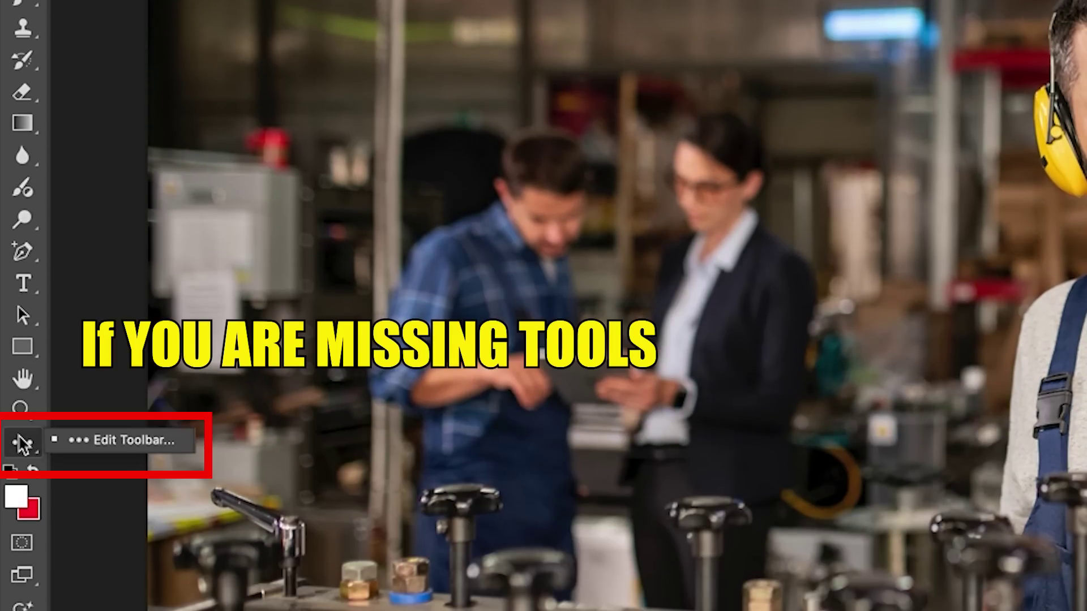
left_click(110, 437)
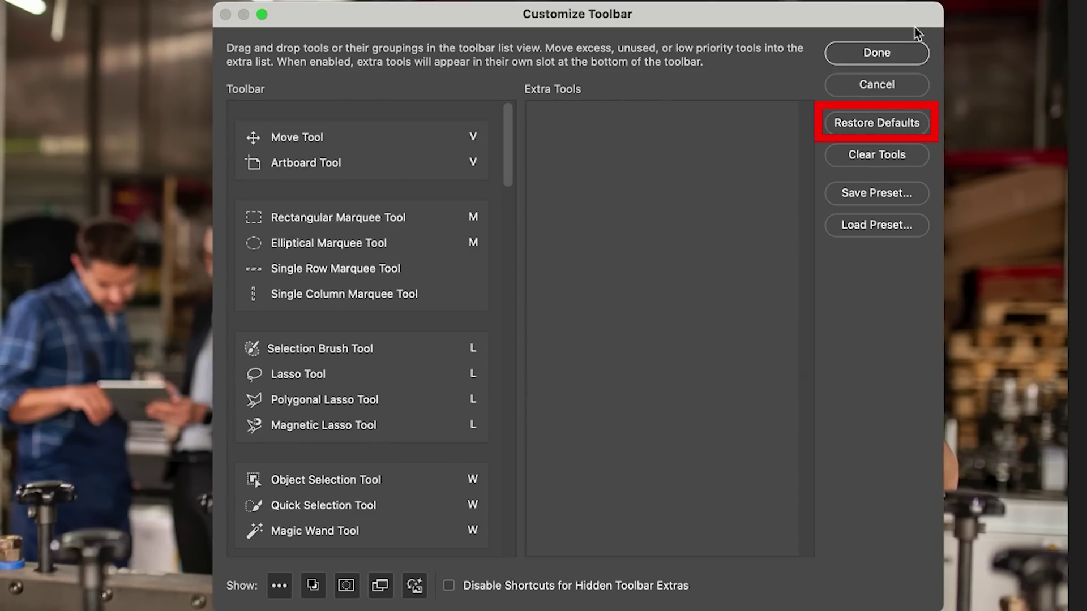
left_click(876, 85)
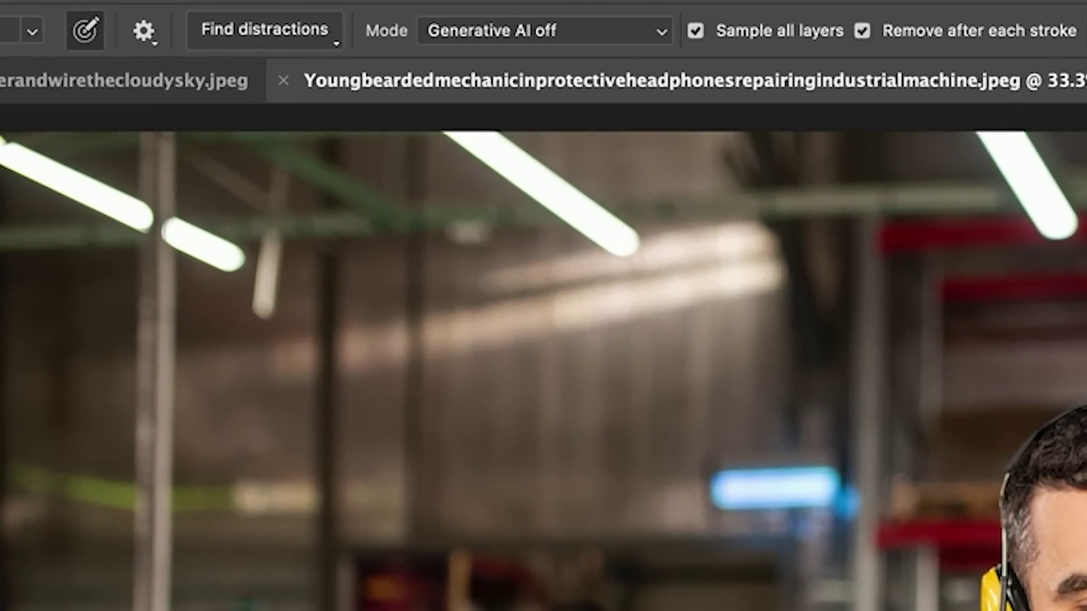
Find the people in the background of the mechanic photo as distractions and remove them with Generative AI off.
left_click(246, 28)
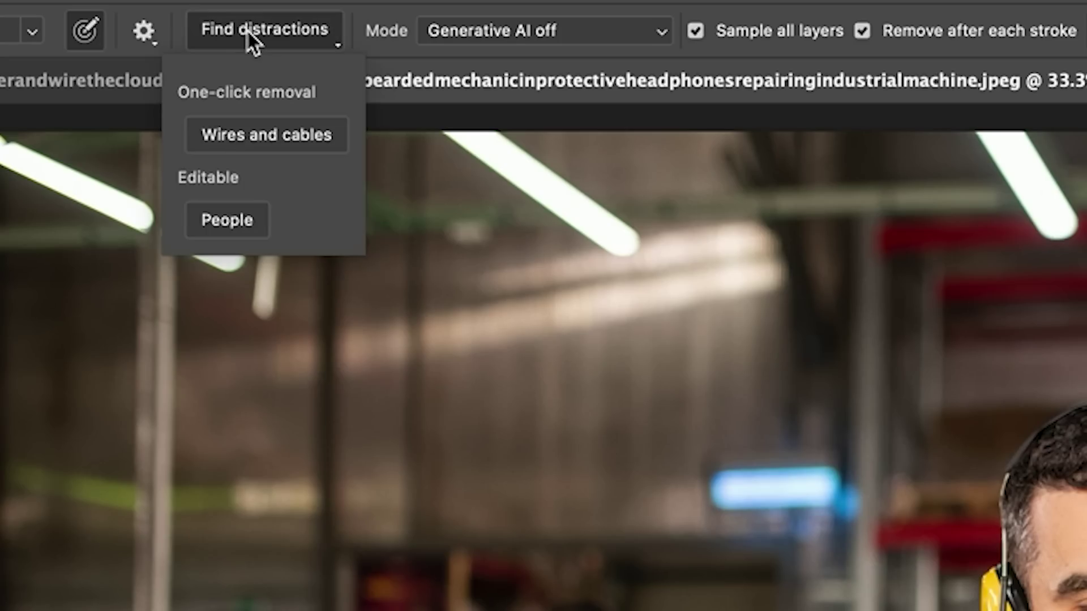
left_click(225, 221)
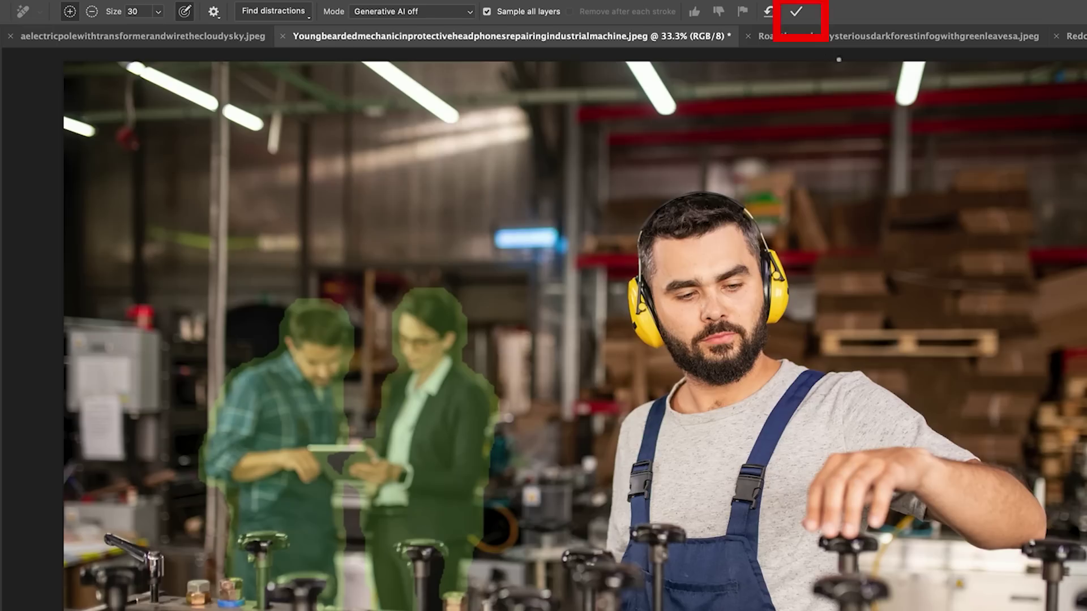
left_click(796, 14)
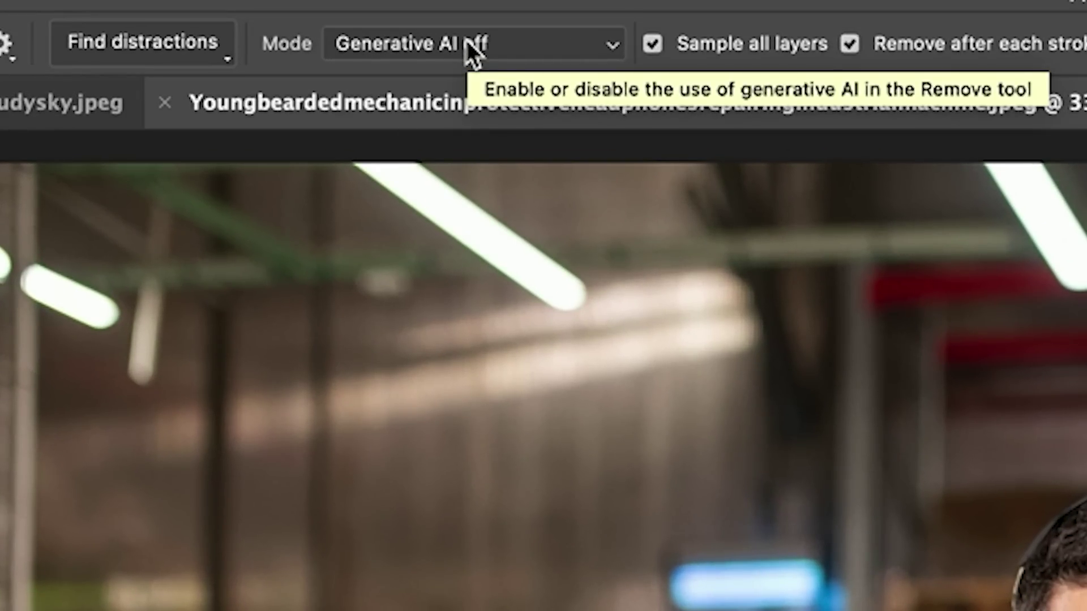
Switch the Remove tool's mode to Generative AI on and remove the two detected background people from the mechanic photo.
left_click(470, 48)
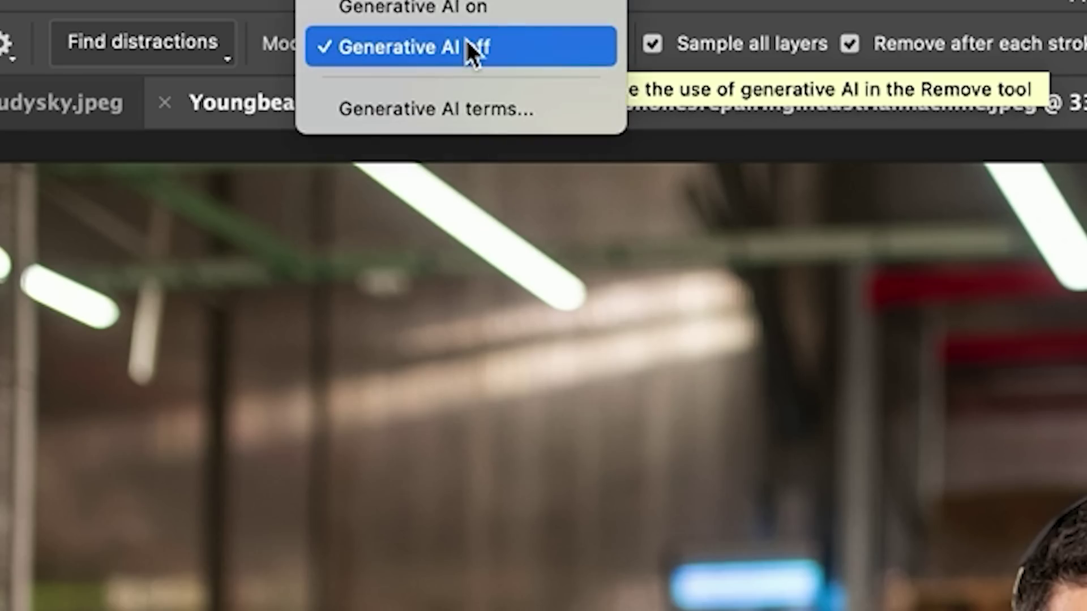
left_click(485, 7)
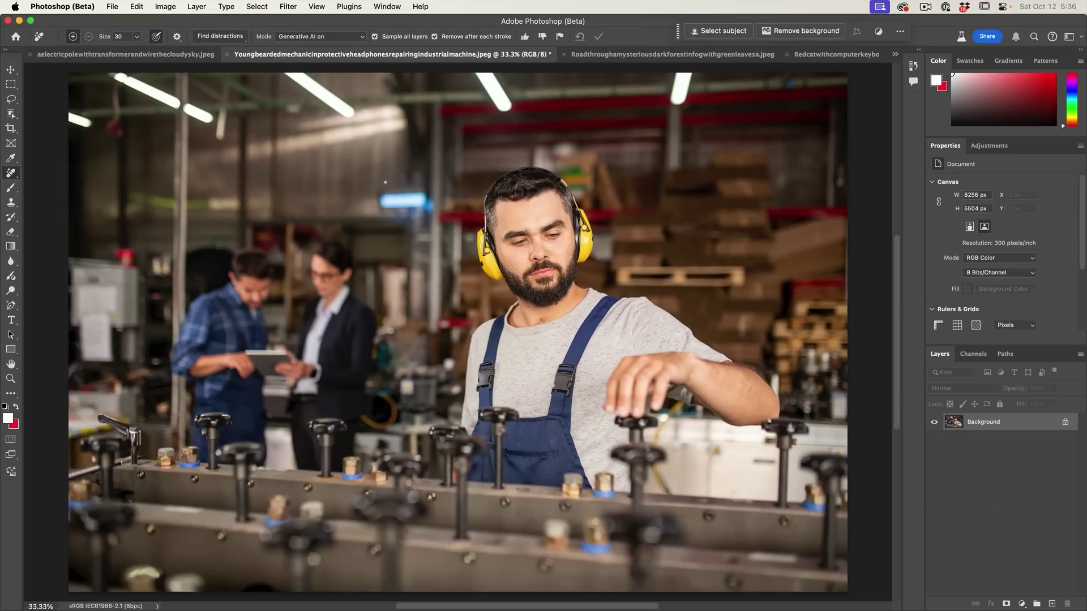
left_click(241, 39)
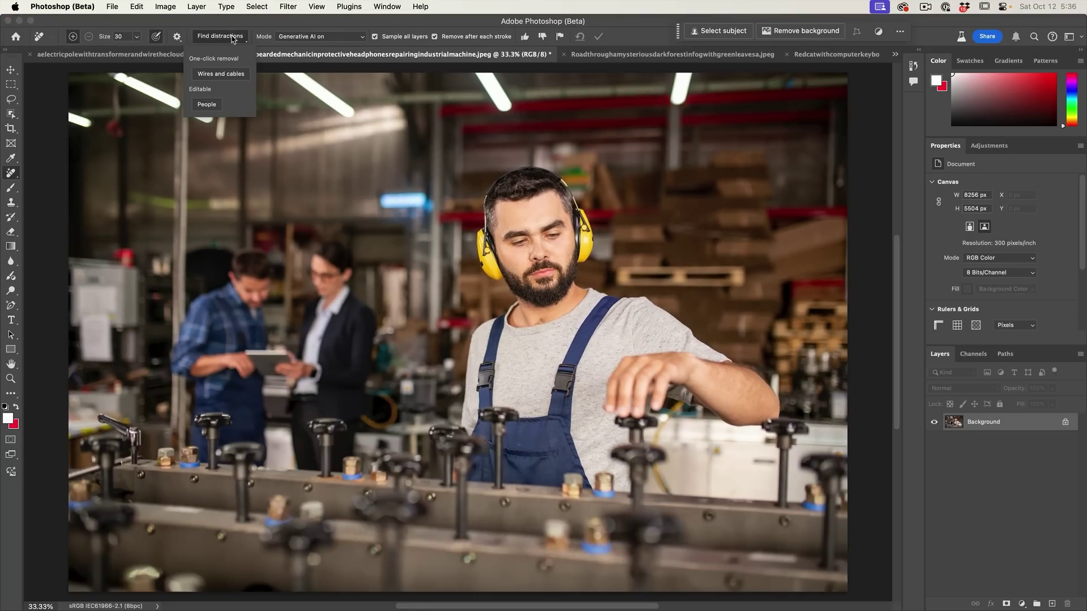
left_click(210, 106)
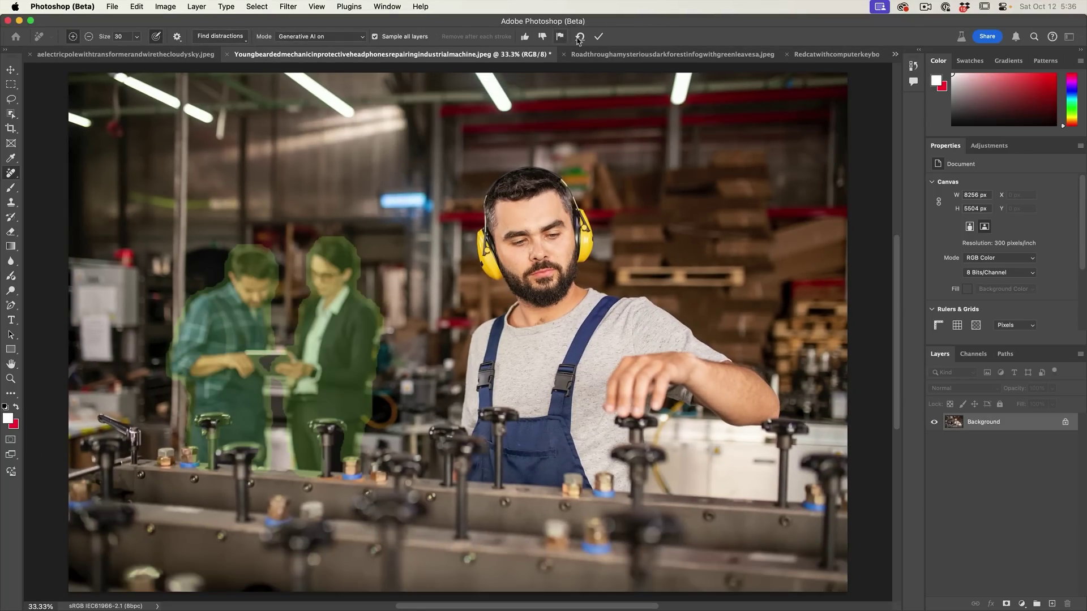
left_click(597, 37)
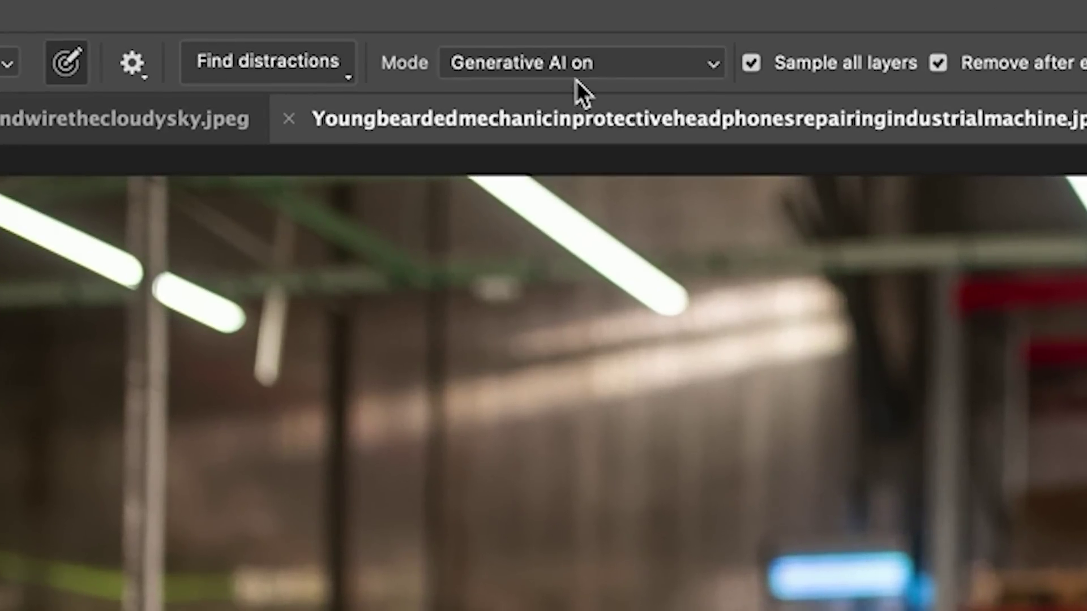
Set the Remove tool's mode to Auto (May use generative AI) and add a new empty layer in the electric pole photo.
left_click(321, 36)
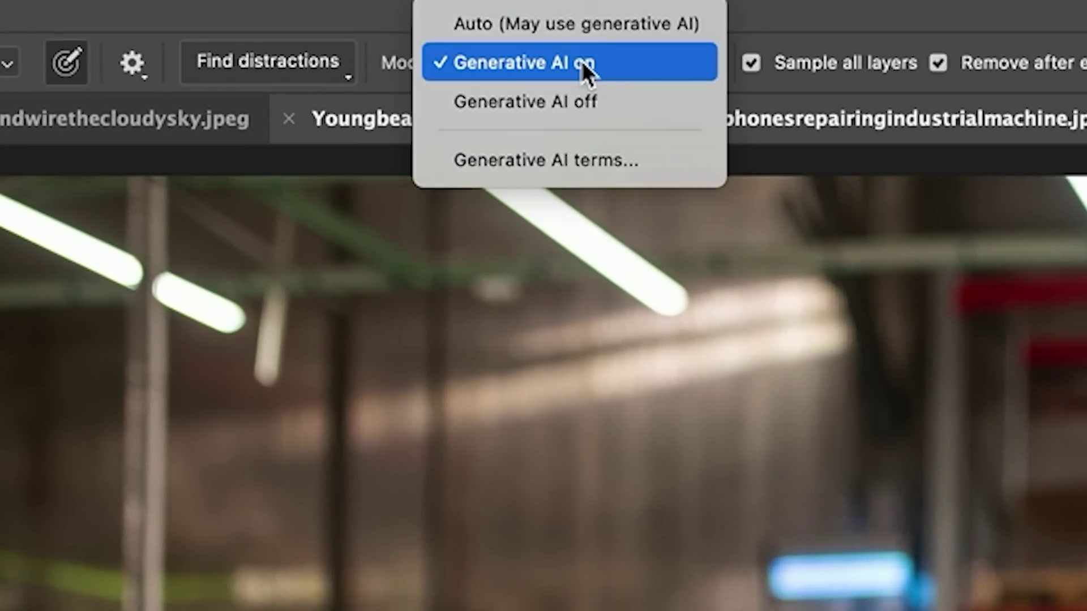
left_click(582, 29)
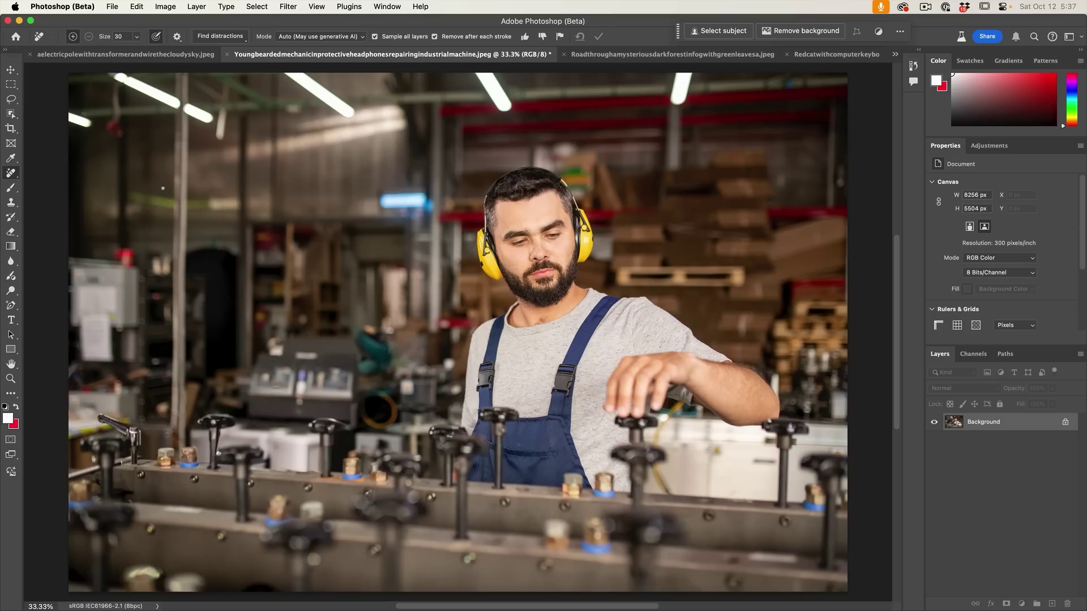
left_click(130, 54)
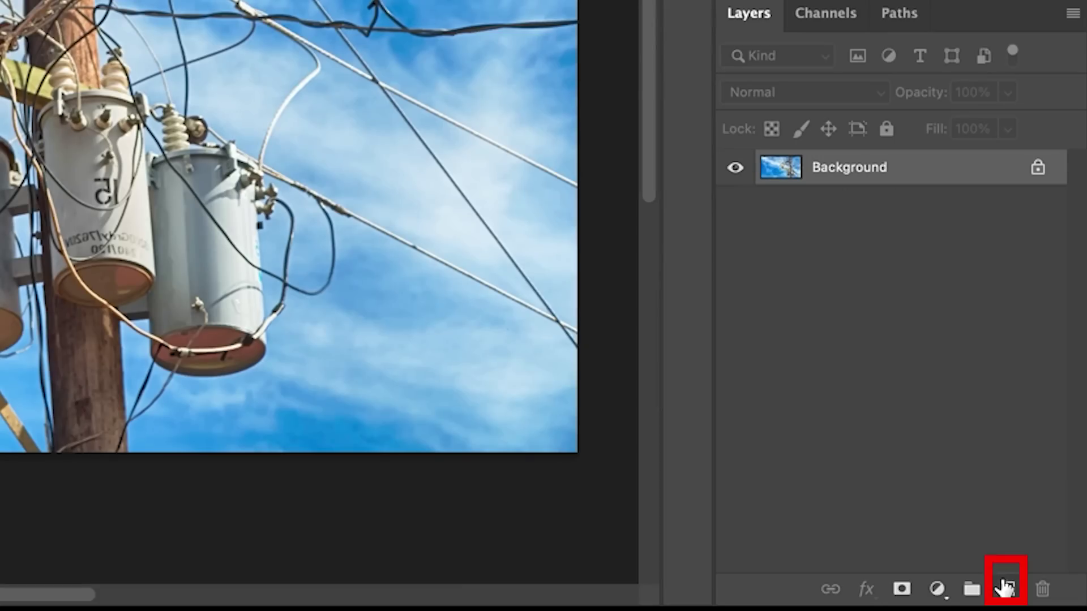
left_click(1006, 589)
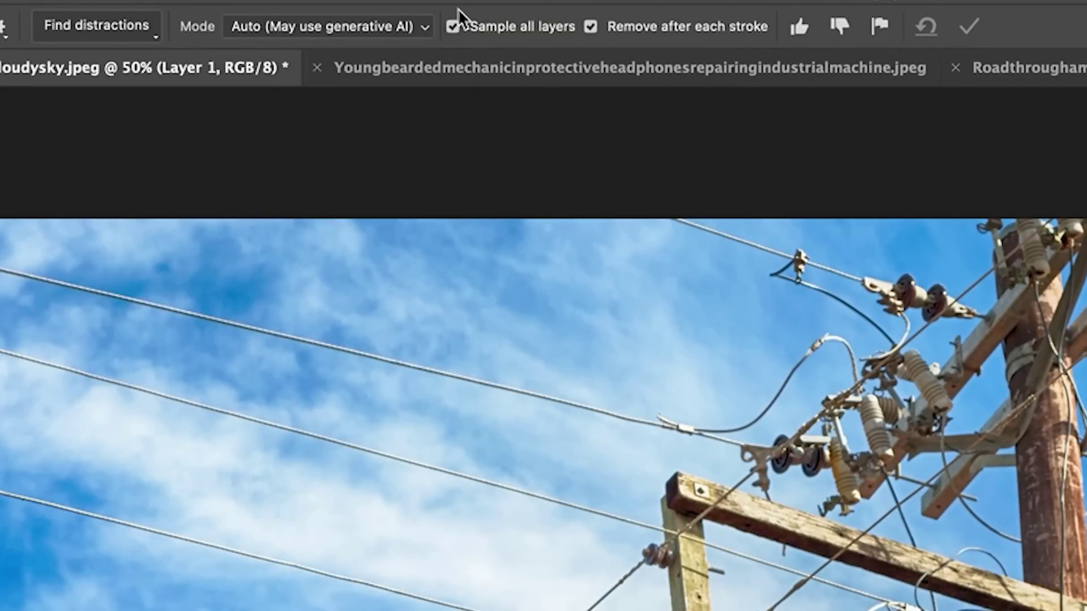
Remove the wires and cables from the electric pole photo and toggle Layer 1's visibility to compare before and after.
left_click(115, 27)
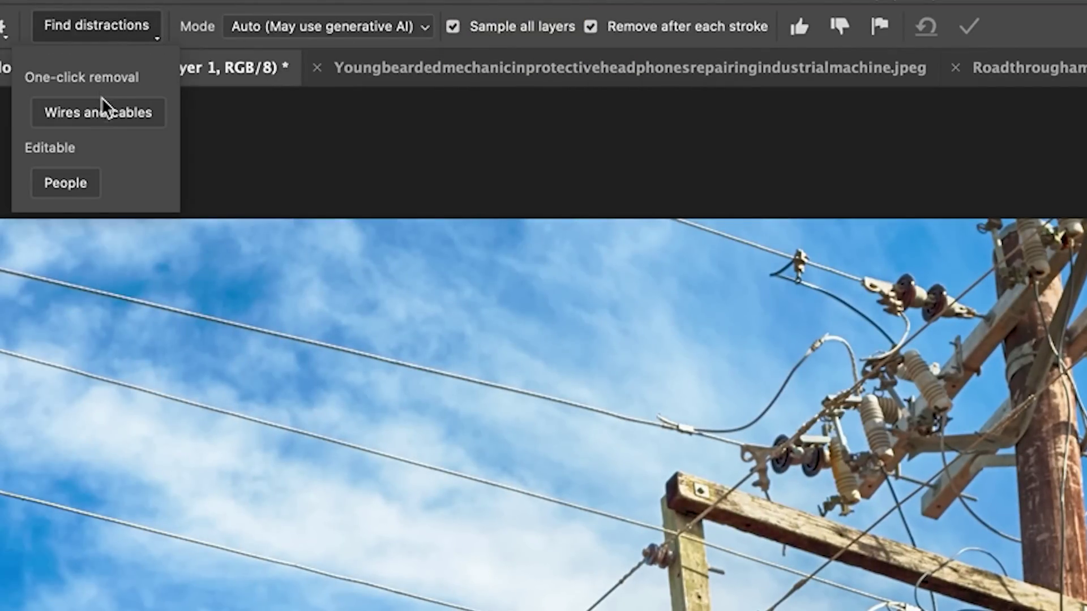
left_click(103, 111)
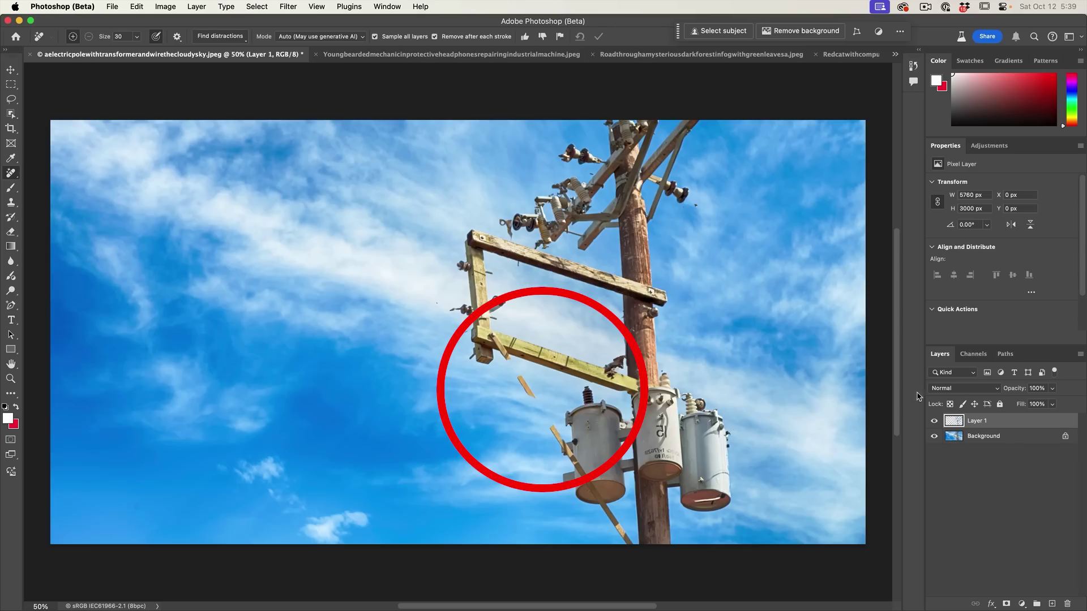
left_click(934, 421)
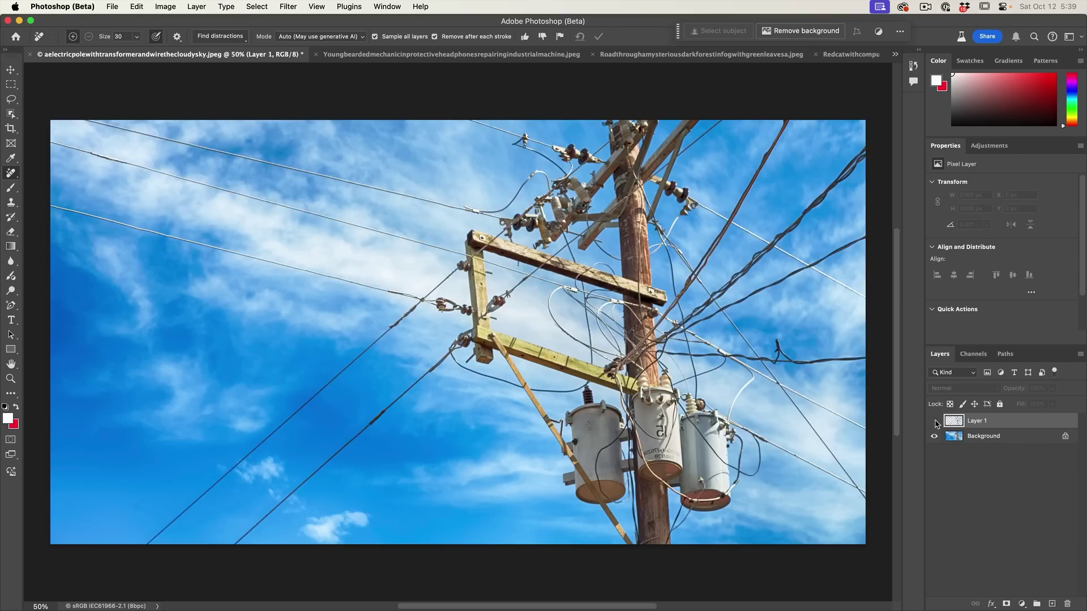
left_click(934, 421)
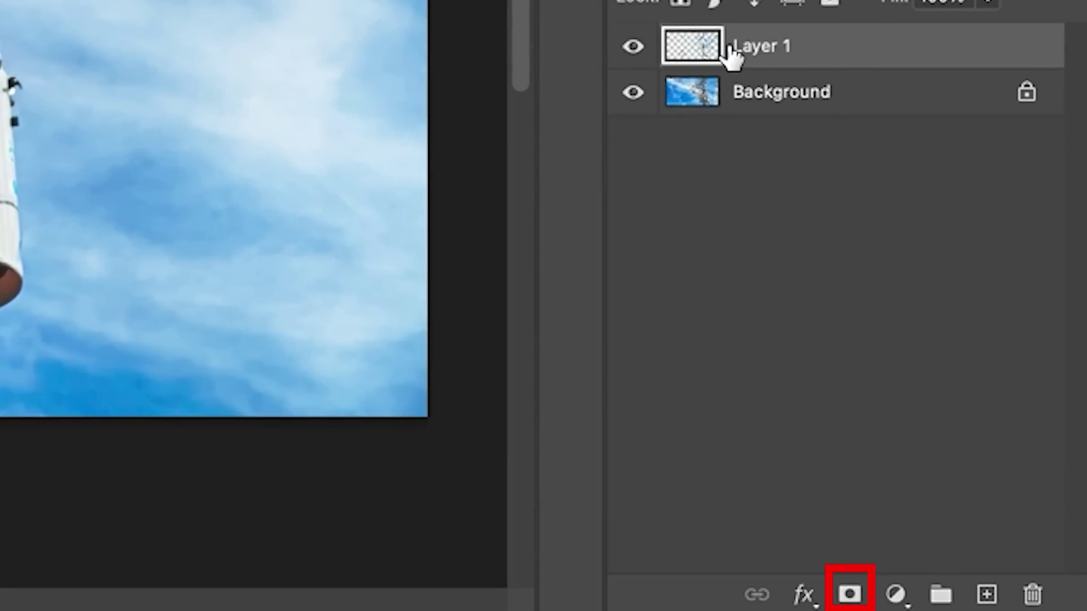
Add a layer mask to Layer 1 and reduce the Brush tool's size to 35 for restoring the broken diagonal wooden brace.
left_click(848, 593)
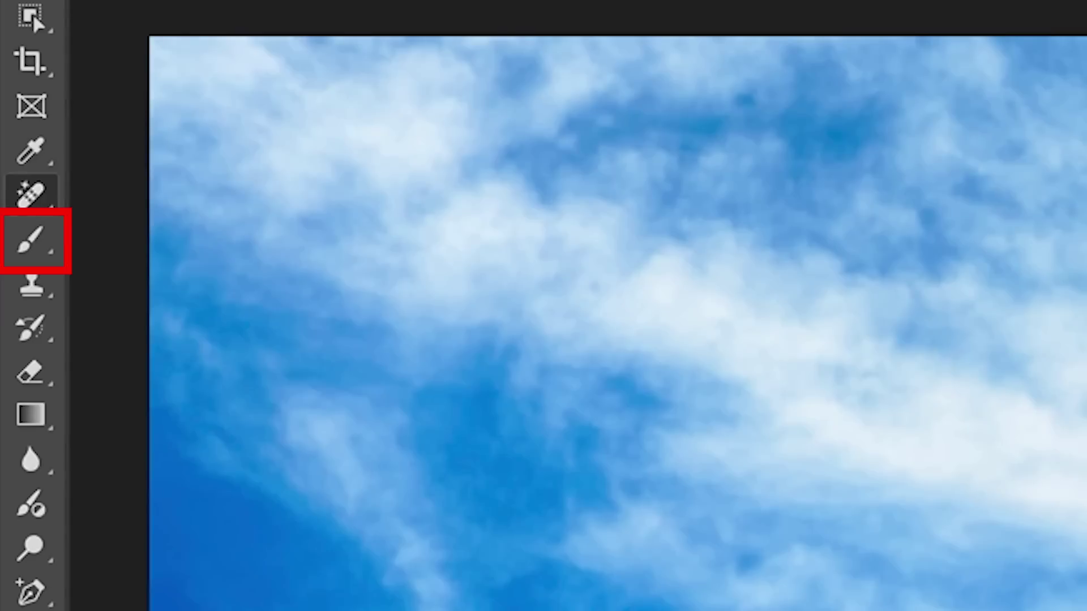
key("b")
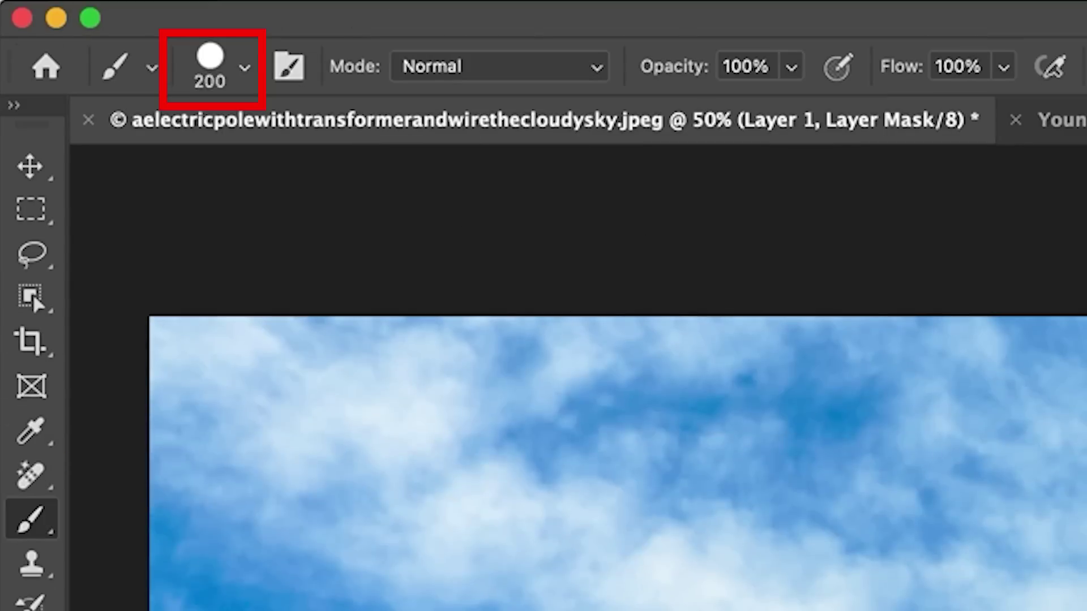
key("bracketleft")
key("bracketleft")
key("bracketleft")
key("bracketleft")
key("bracketleft")
key("bracketleft")
key("bracketleft")
key("bracketleft")
key("bracketleft")
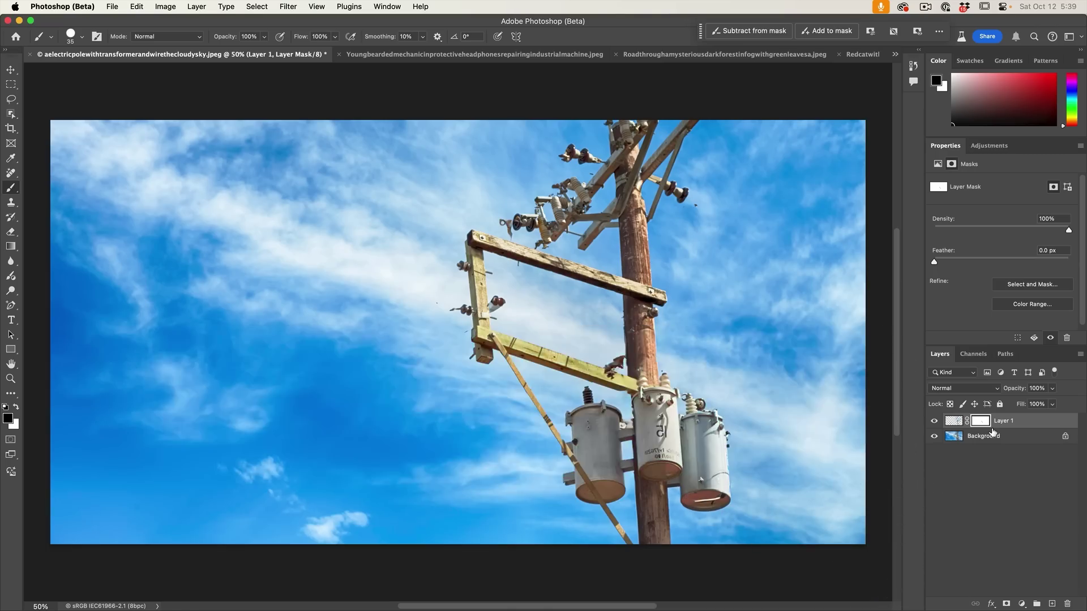
Select the dirt path in the foggy forest photo with a freehand Lasso outline.
left_click(661, 54)
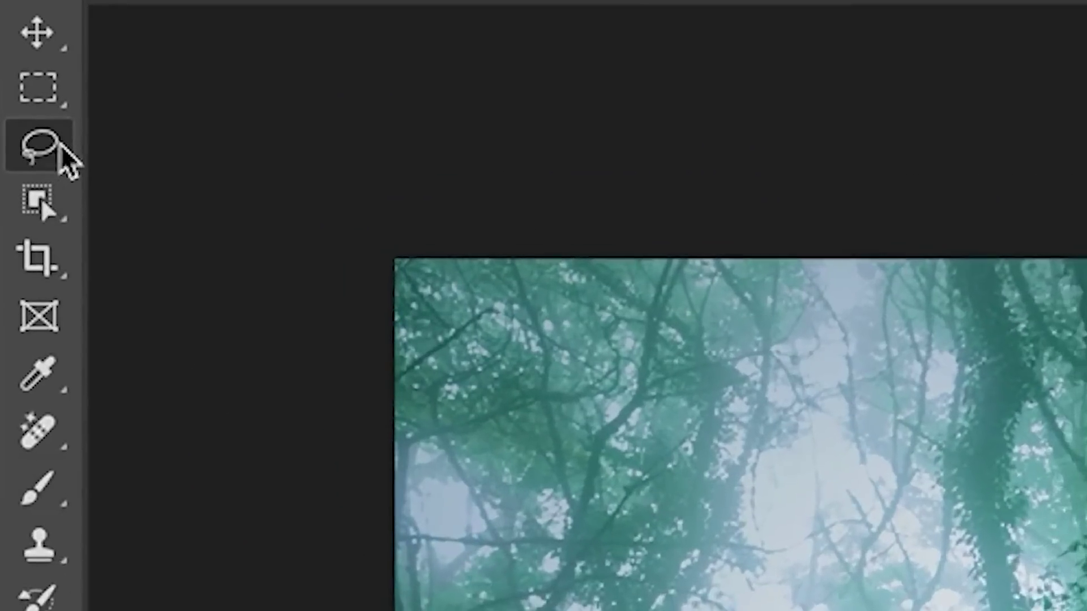
left_click(14, 100)
left_click(286, 184)
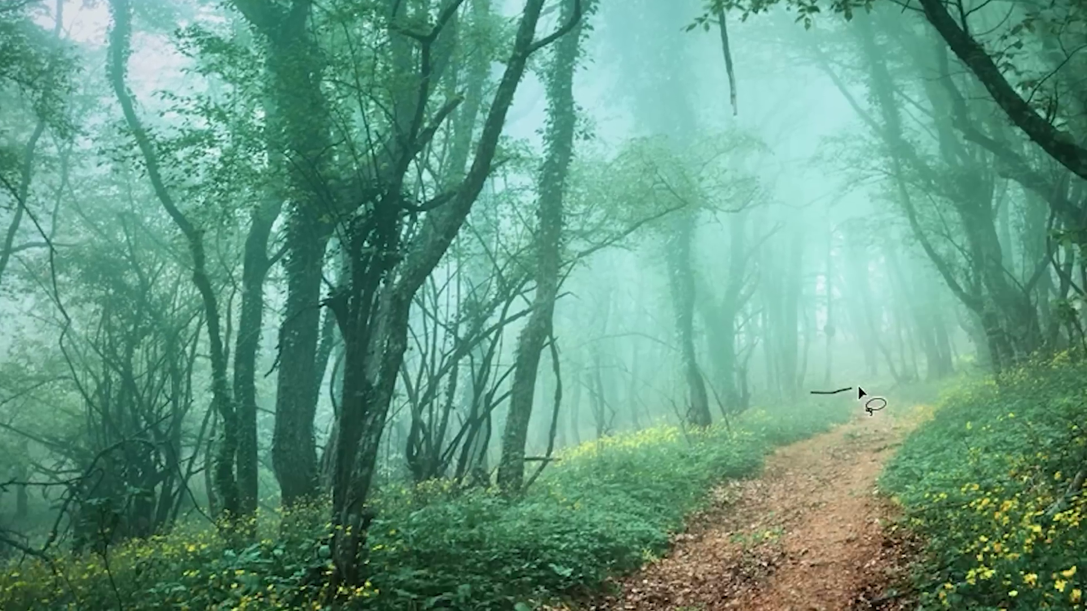
mouse_move(808, 388)
left_mouse_down()
mouse_move(715, 223)
mouse_move(735, 283)
mouse_move(753, 566)
mouse_move(738, 610)
mouse_move(430, 453)
mouse_move(631, 229)
mouse_move(283, 532)
mouse_move(535, 523)
mouse_move(632, 230)
left_mouse_up()
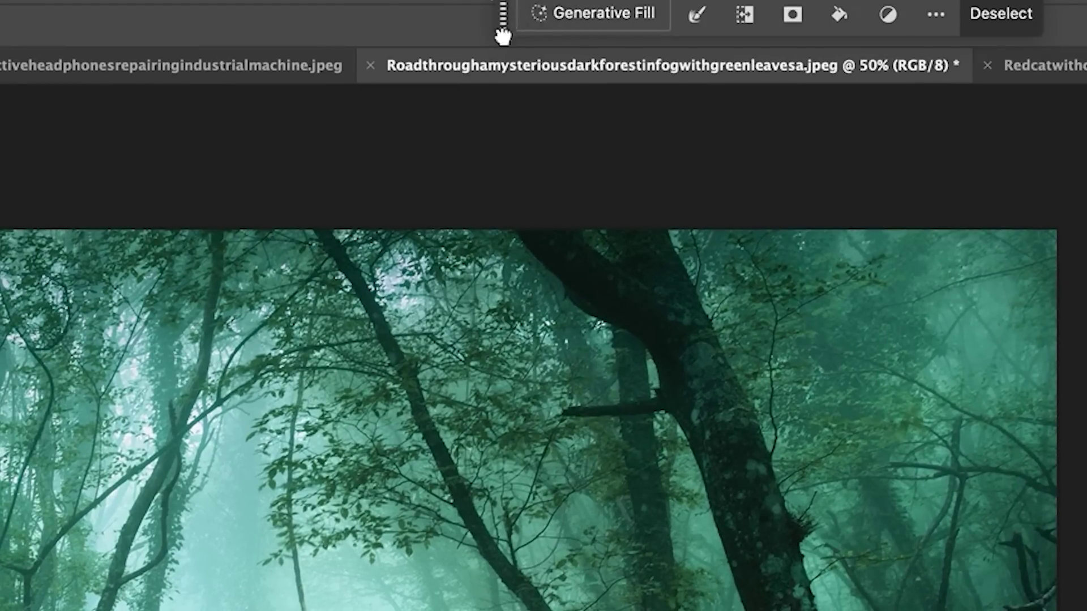
Replace the selected forest path using Generative Fill with the prompt "cobbled path".
left_click_drag(503, 26, 522, 164)
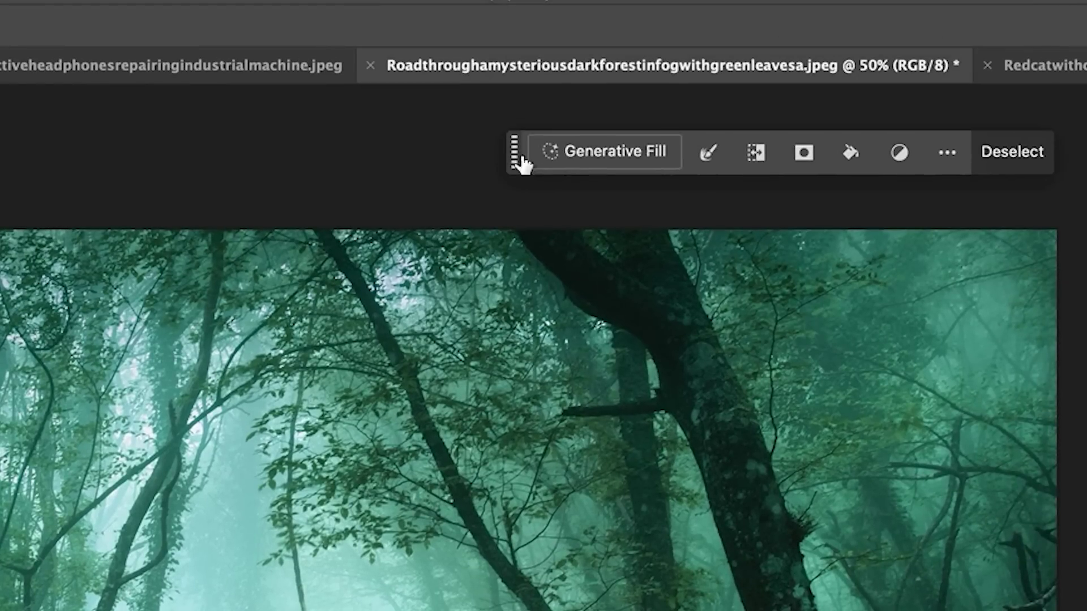
left_click(574, 154)
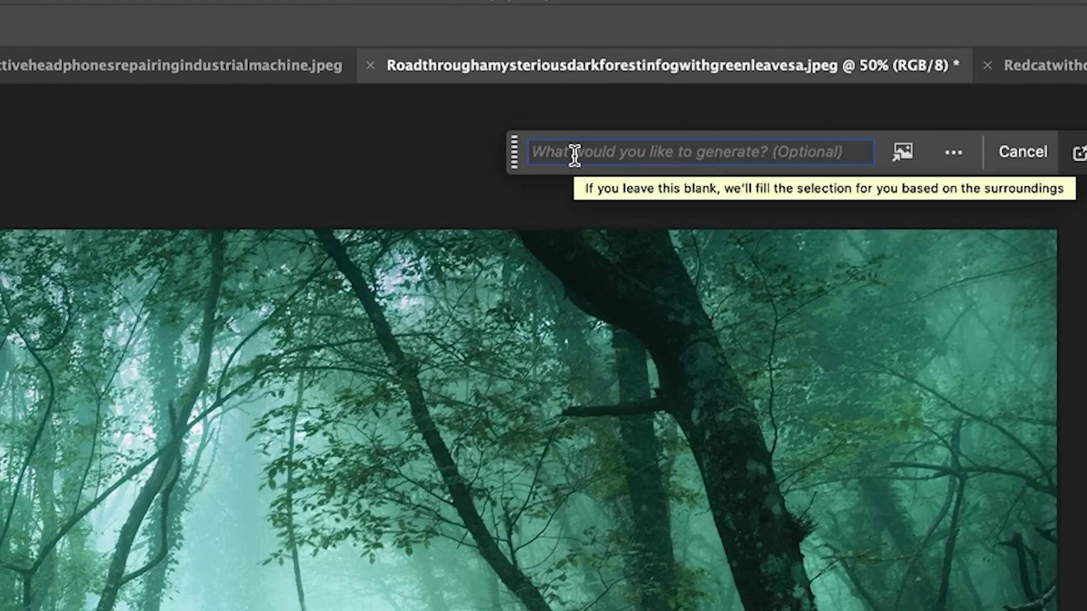
type("cobbled ")
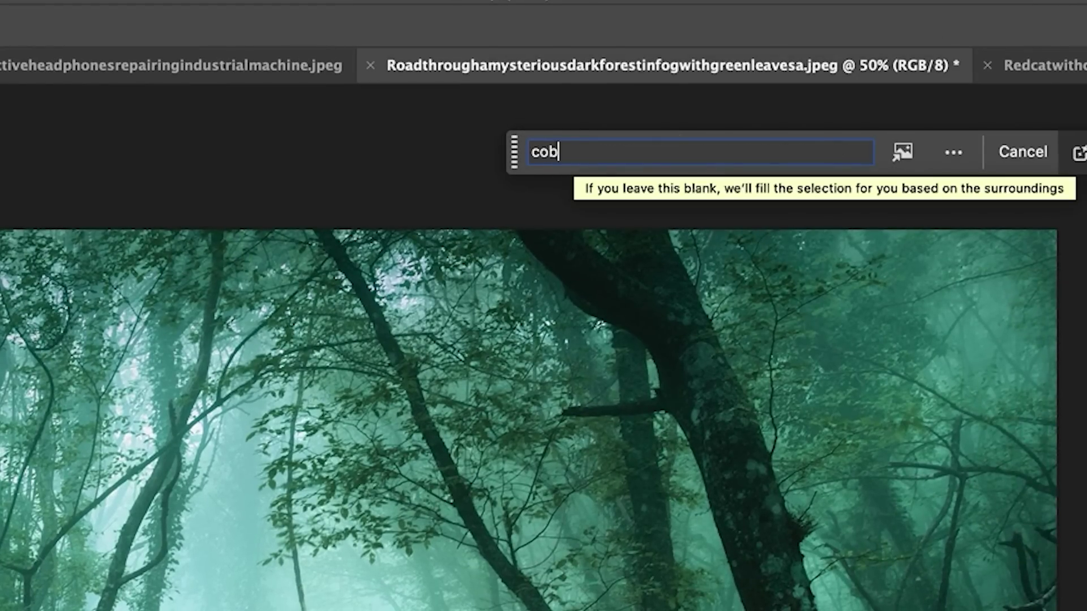
type("path")
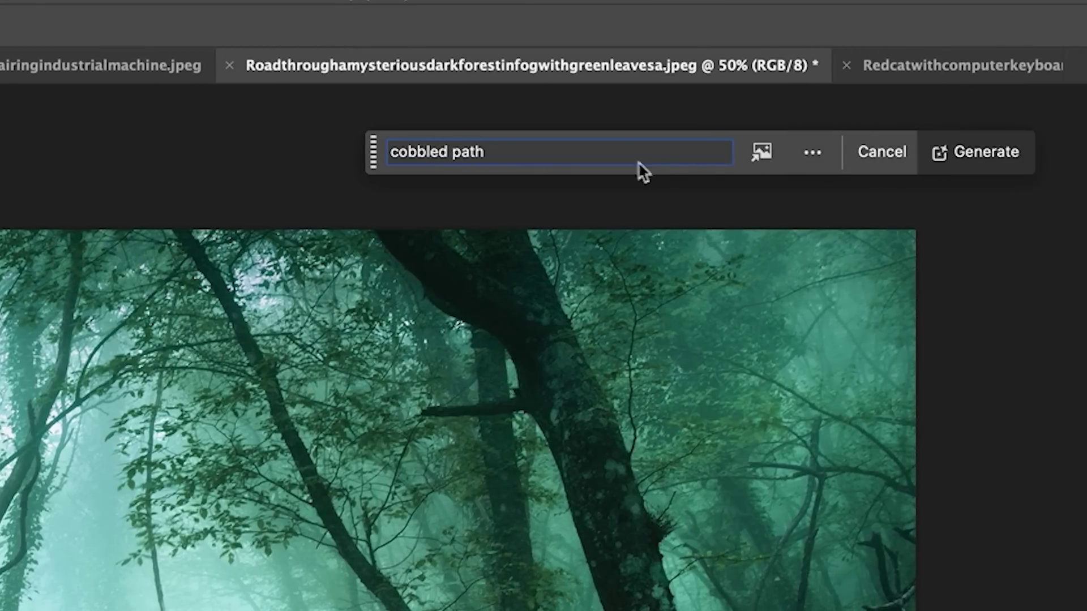
left_click(971, 166)
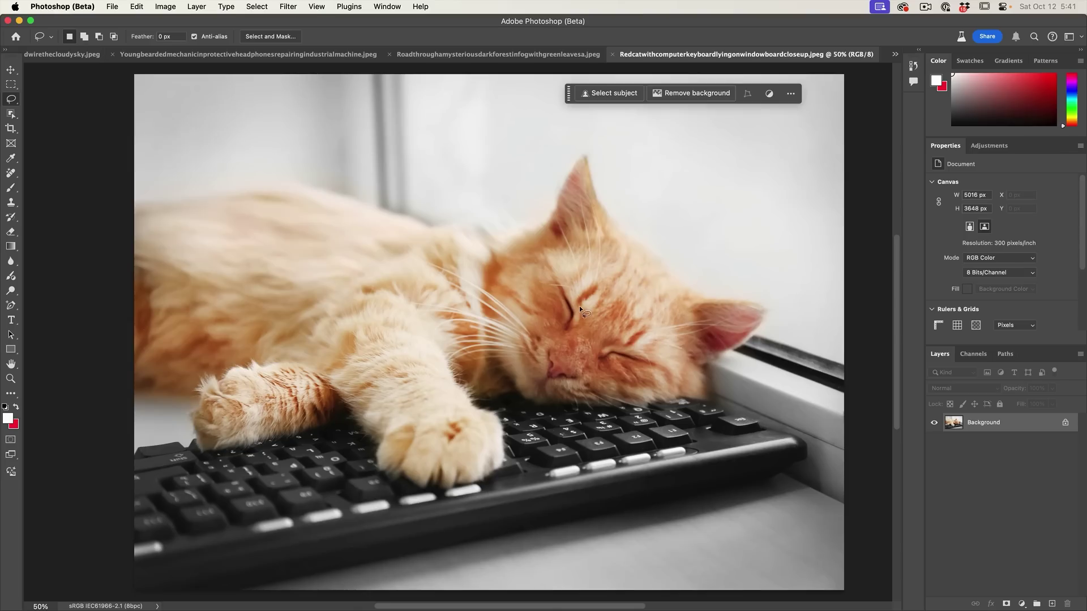
Extend the cat photo's canvas to the left with the Crop tool, using Generative Expand as the fill and no prompt.
scroll(579, 307, "down", 3)
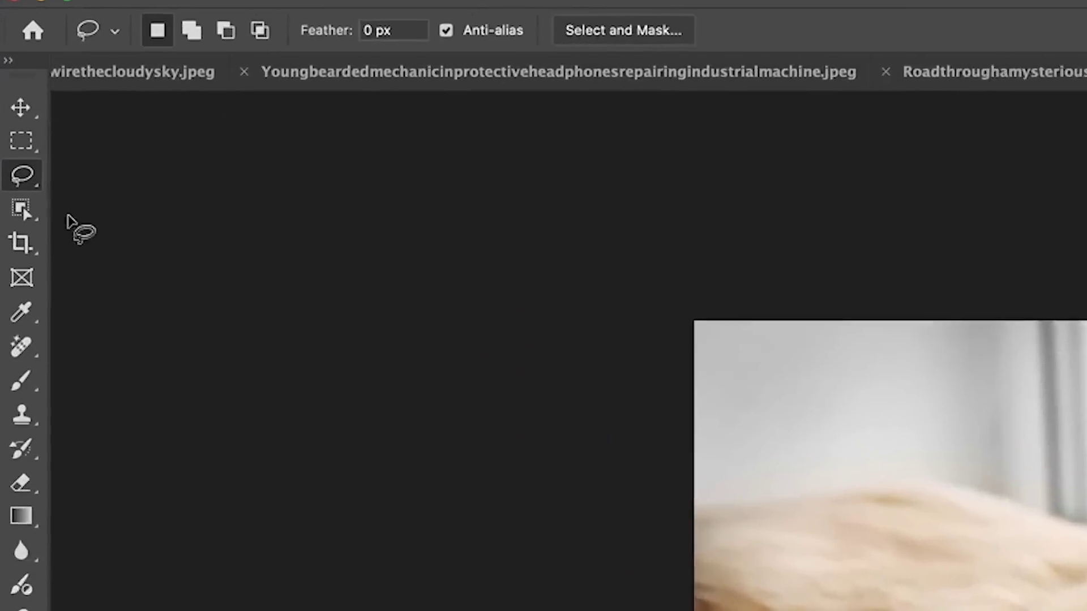
left_click(25, 291)
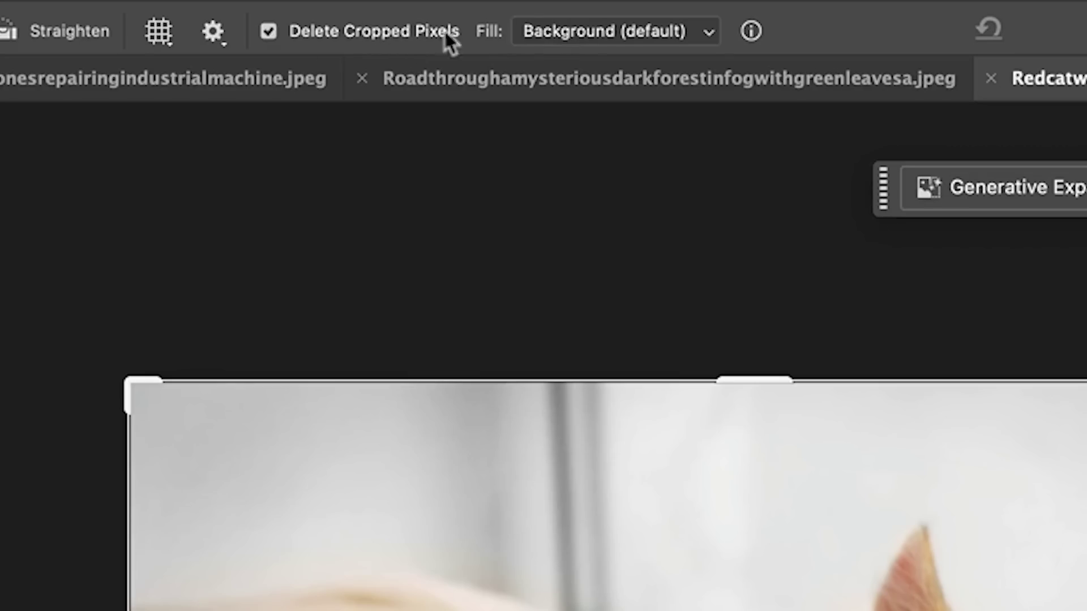
left_click(609, 30)
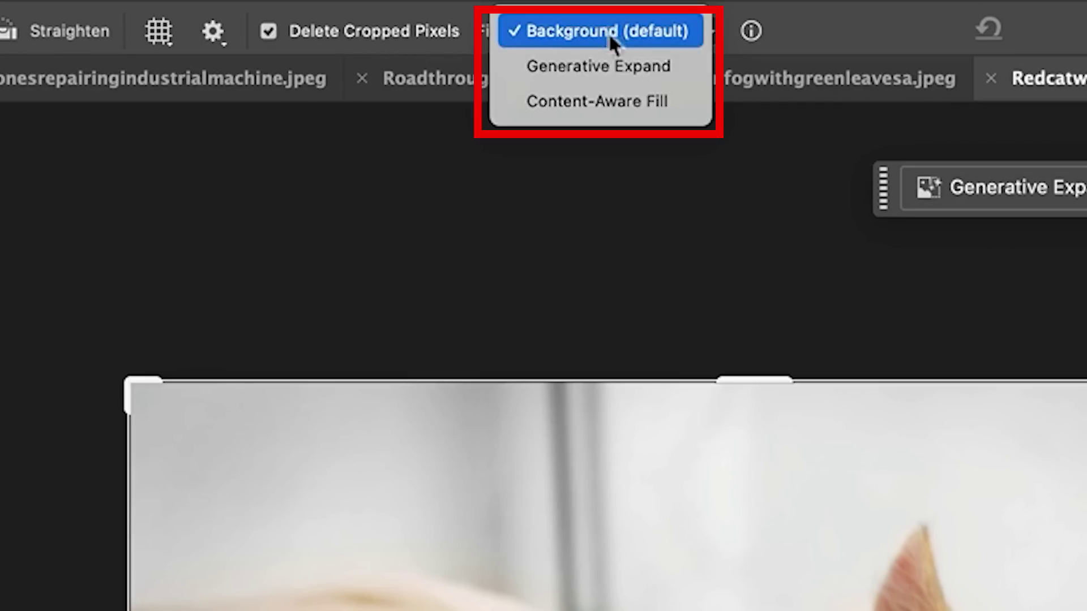
left_click(616, 66)
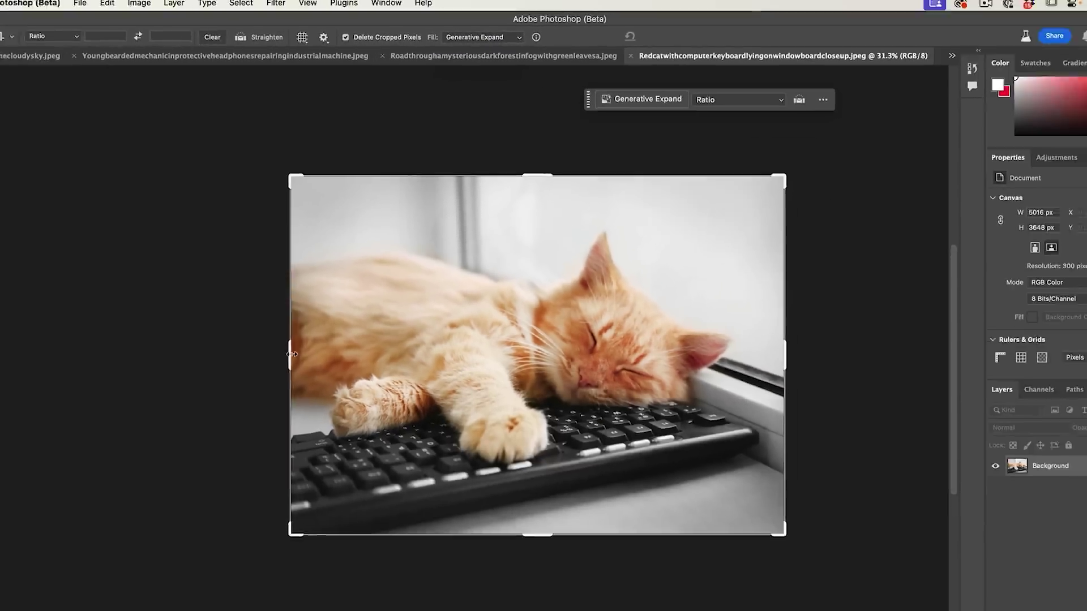
left_click_drag(291, 354, 201, 351)
key("Return")
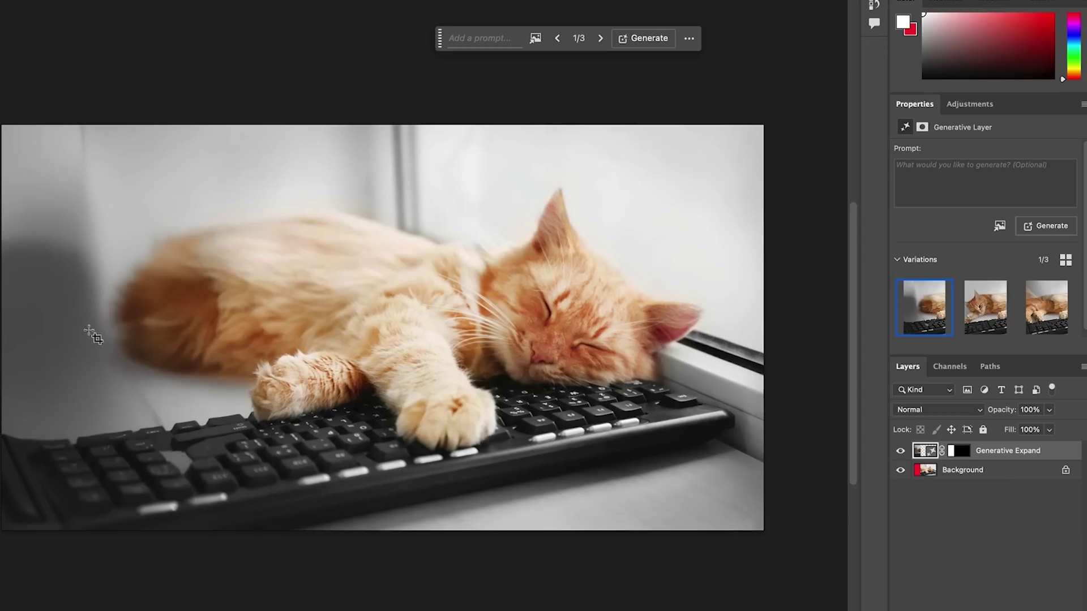
Compare the Generative Expand variations of the cat photo and keep the third one.
left_click(980, 311)
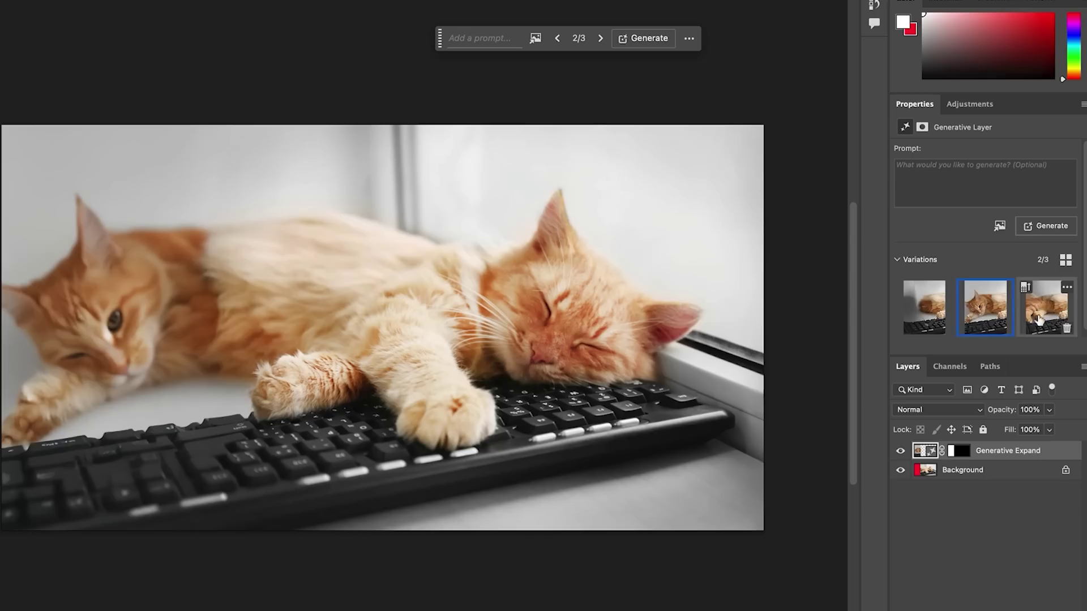
left_click(1044, 314)
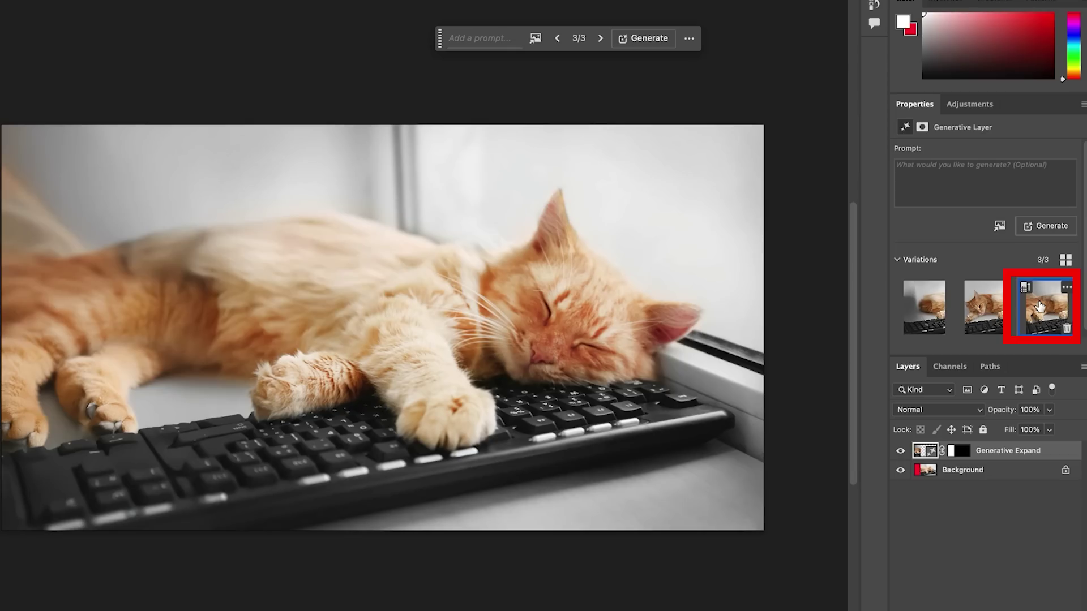
left_click(989, 312)
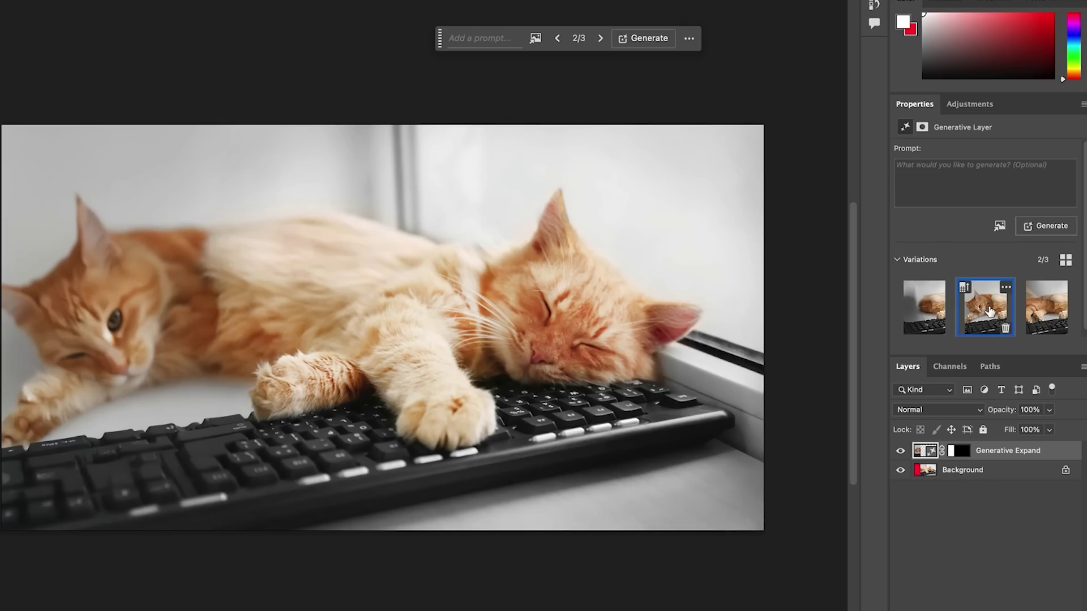
left_click(1042, 309)
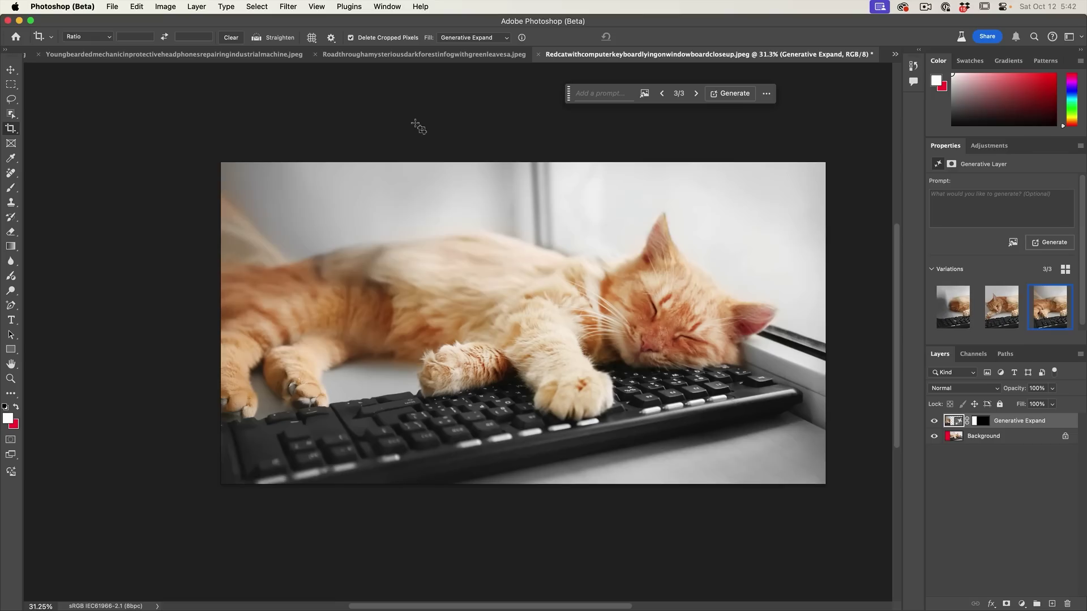
mouse_move(1013, 310)
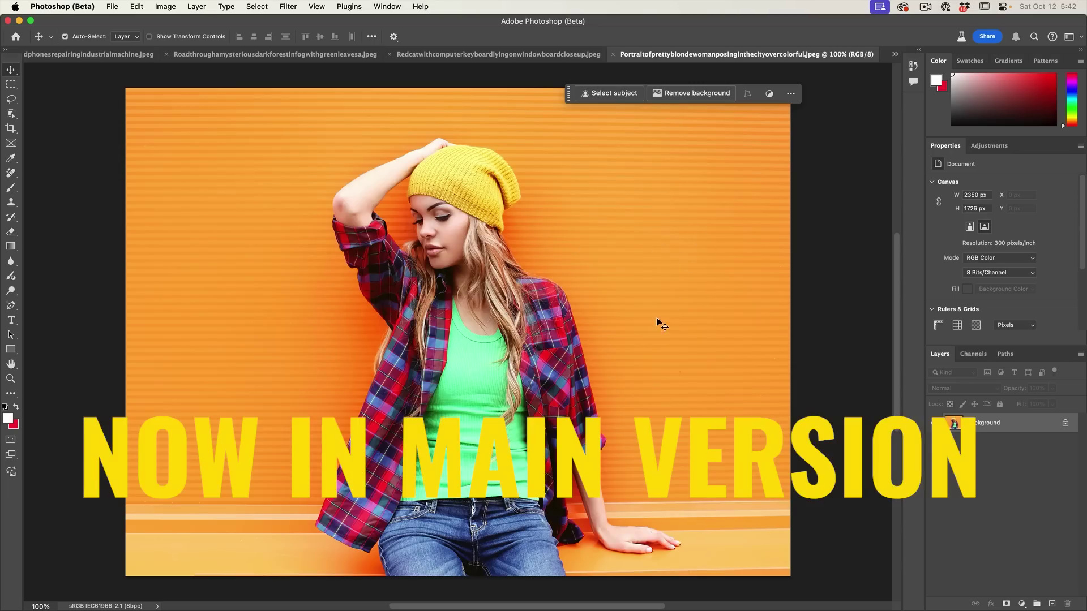
Remove the background from the portrait of the woman in the yellow beanie and generate a new one with the prompt "beach".
left_click(691, 94)
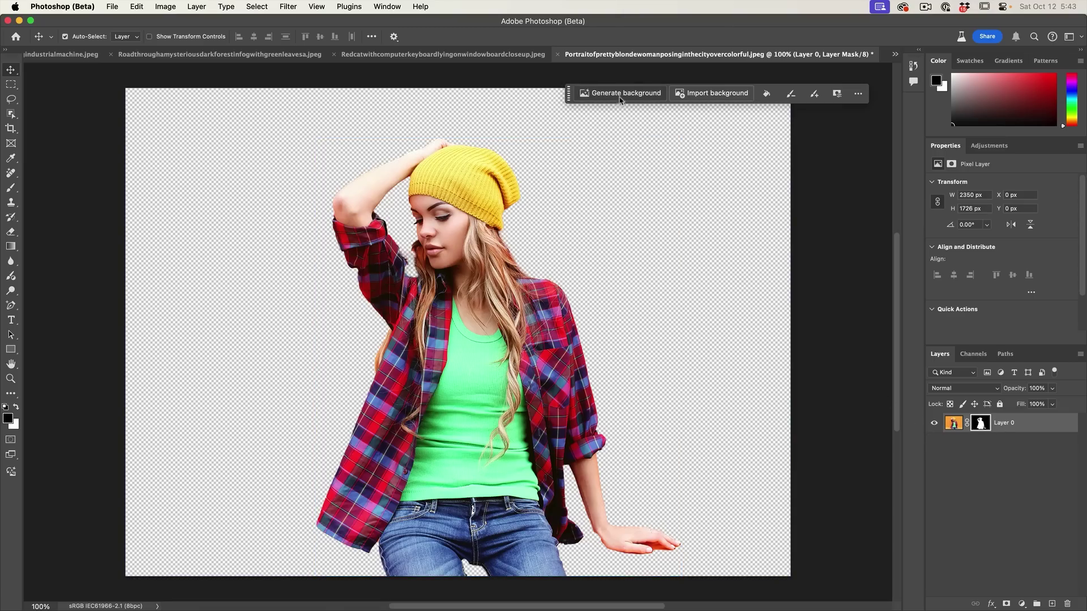
left_click(620, 93)
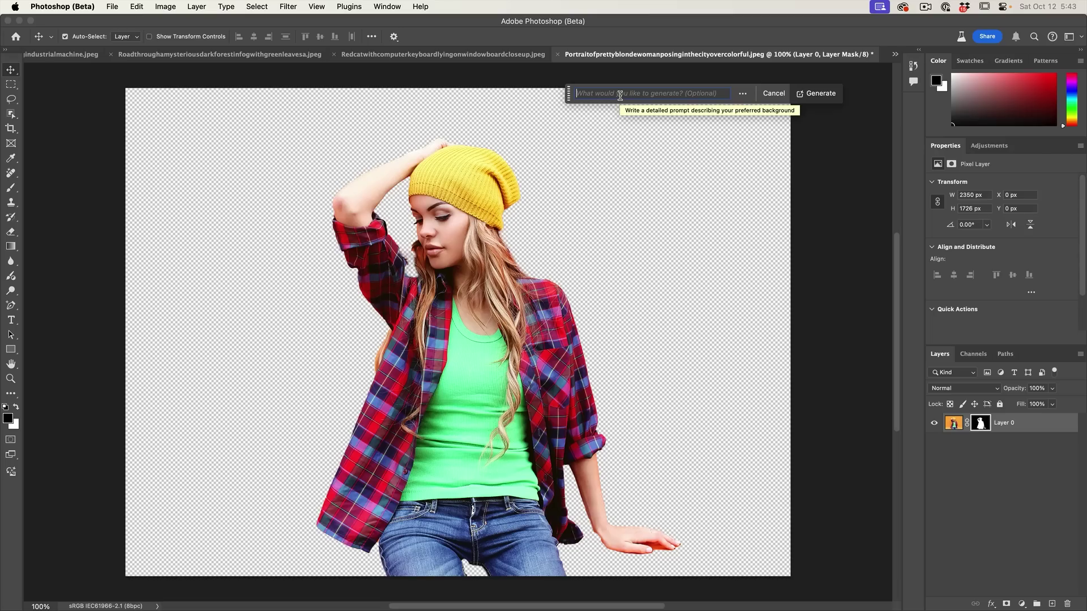
type("beac")
type("h")
left_click(820, 93)
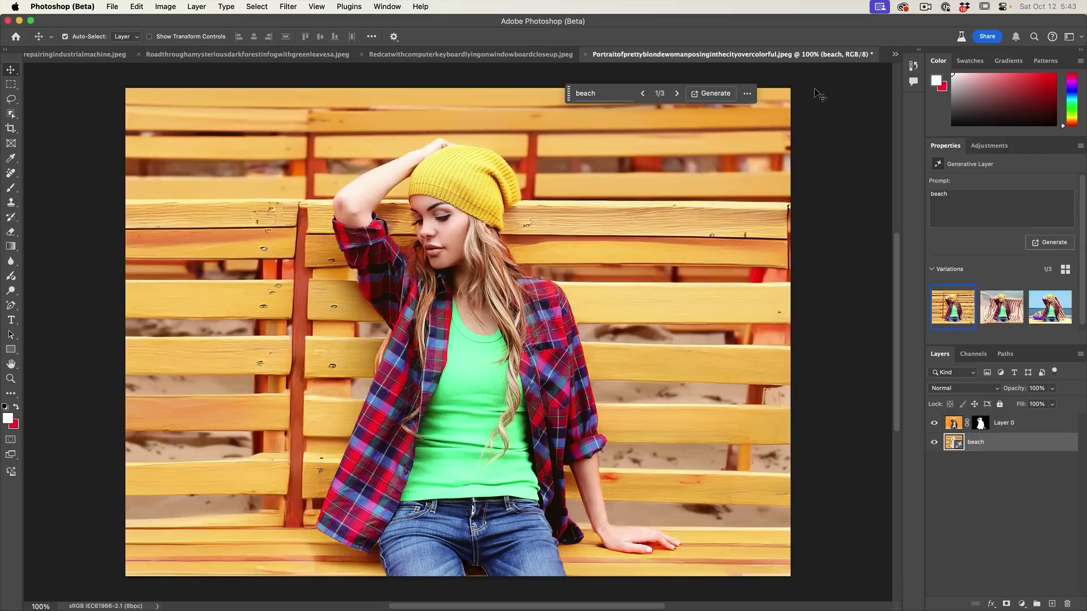
Compare the three generated beach backgrounds behind the woman and keep the first variation.
left_click(1000, 306)
left_click(1050, 308)
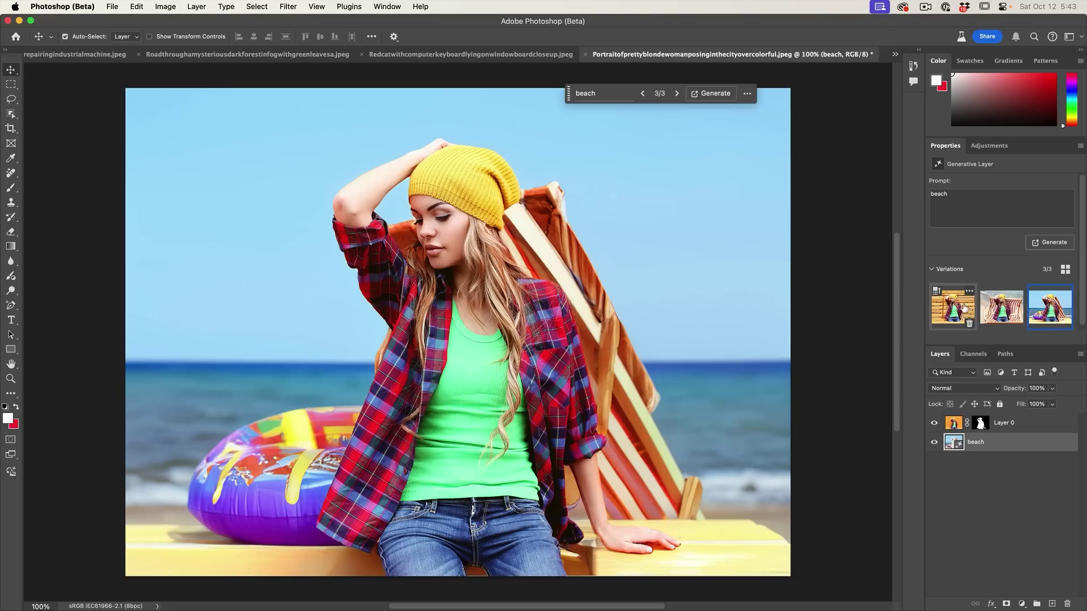
left_click(961, 308)
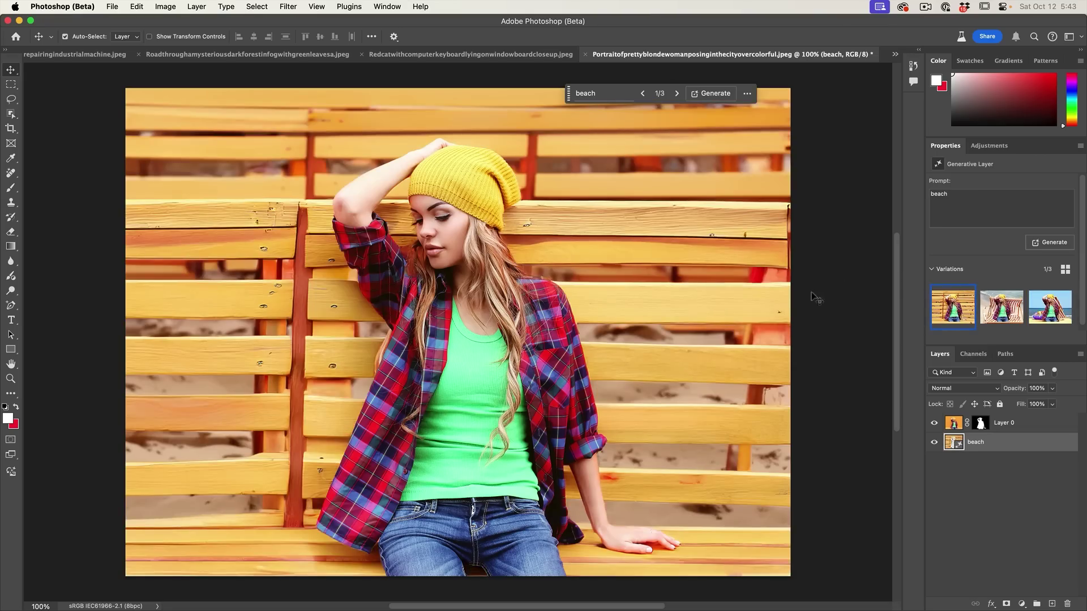
left_click(376, 259)
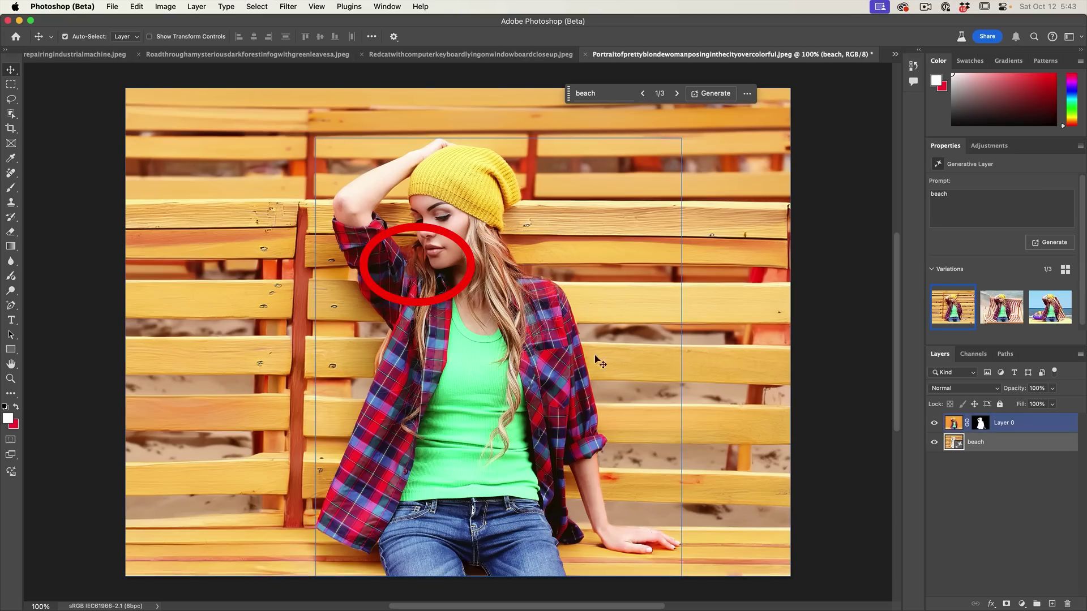
Toggle the beach layer's visibility off and on, and select Layer 0's layer mask.
left_click(979, 441)
left_click(934, 442)
left_click(934, 442)
left_click(979, 423)
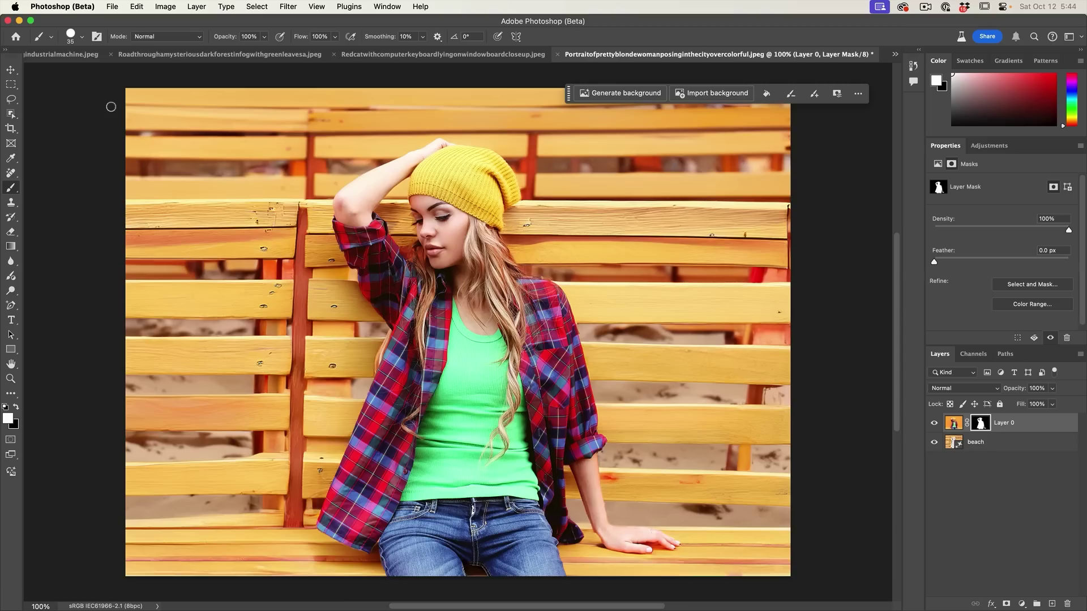
Open the Generative Workspace and generate images from the prompt "A rock drummer in a band on stage in front of an audience".
left_click(138, 7)
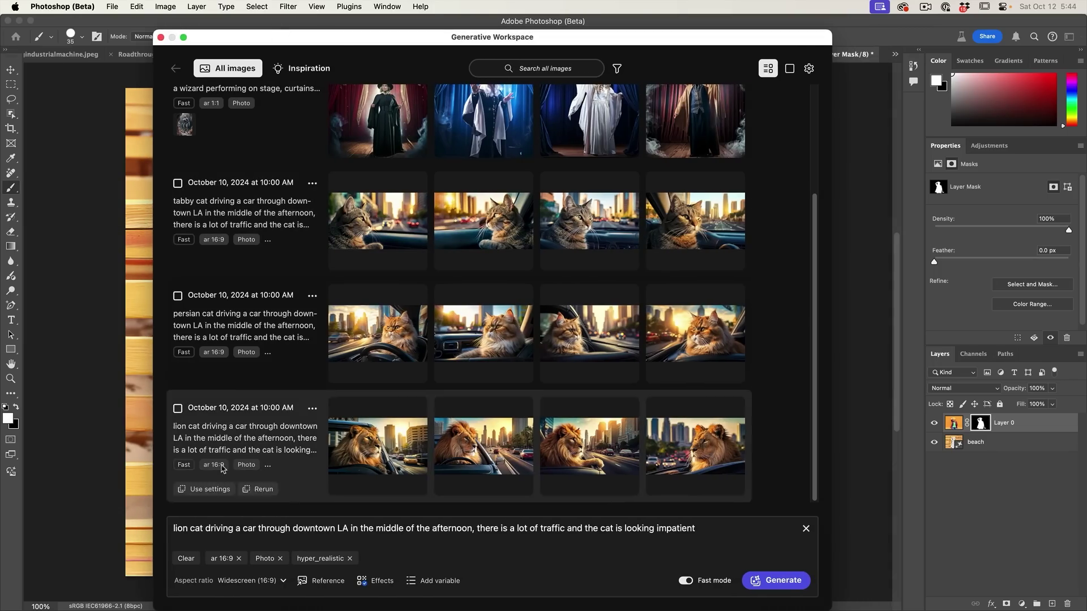
left_click_drag(695, 527, 148, 515)
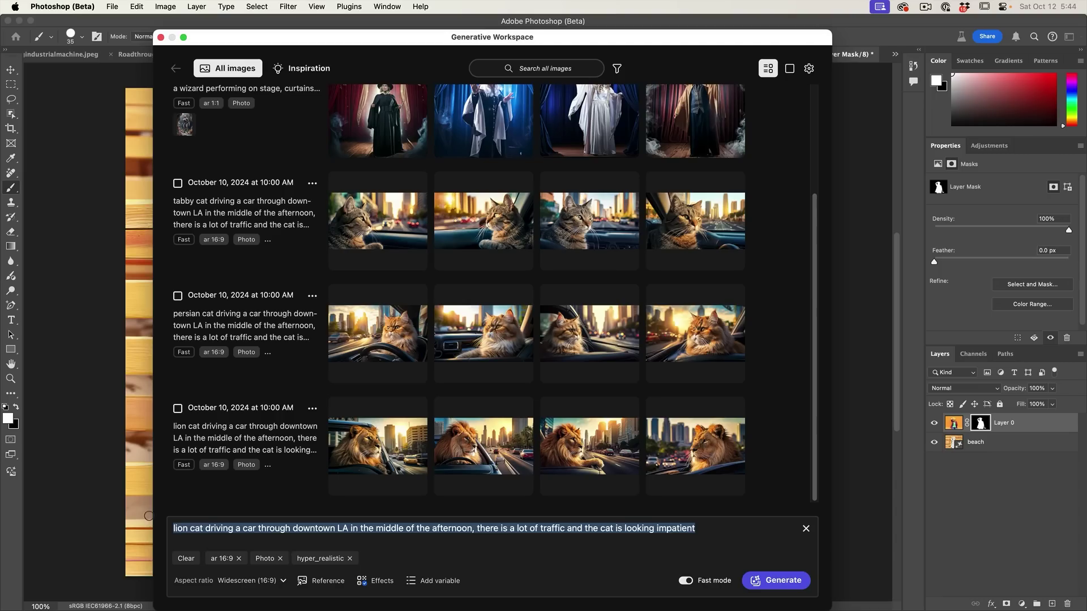
type("A rock drummer in a band on stage in front od an audience")
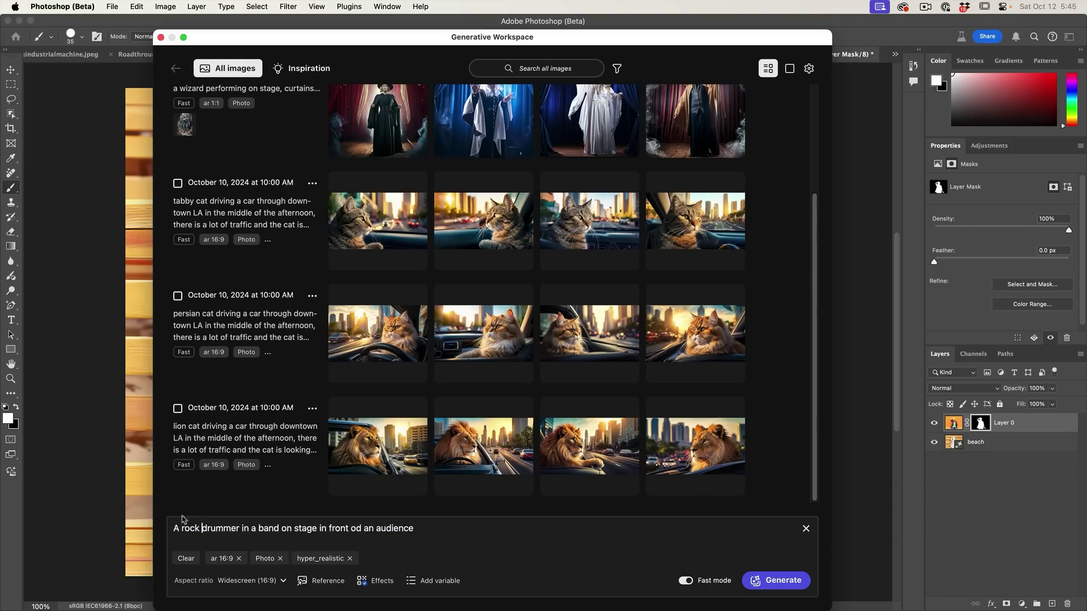
left_click(355, 530)
key("Delete")
type("f")
left_click(775, 581)
scroll(665, 272, "up", 8)
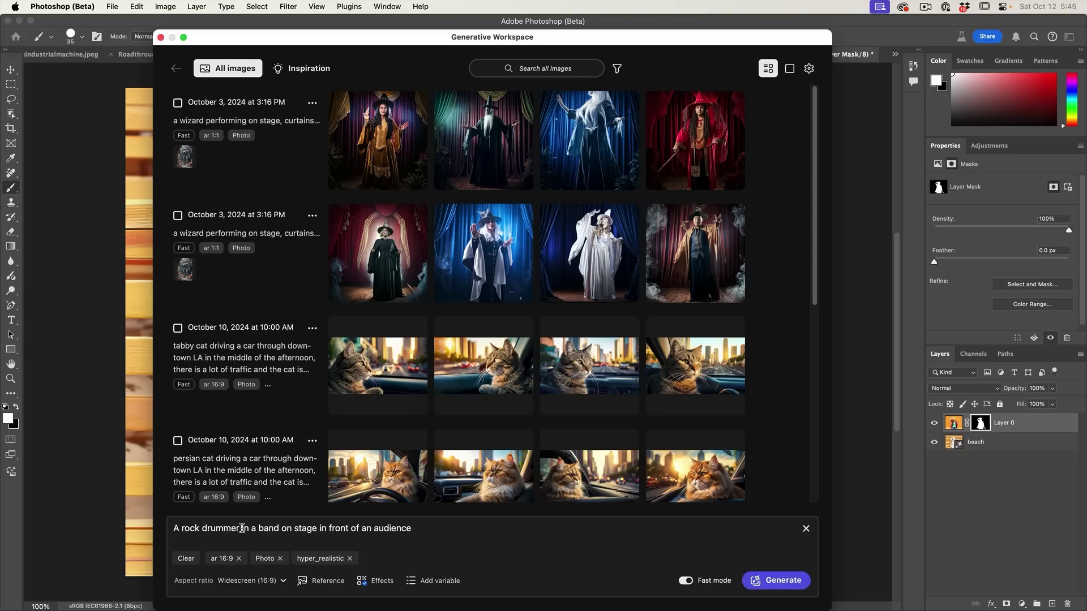
Replace "drummer" with "guitarist" in the prompt and generate another set of images.
double_click(242, 528)
type("guitarist")
left_click(780, 583)
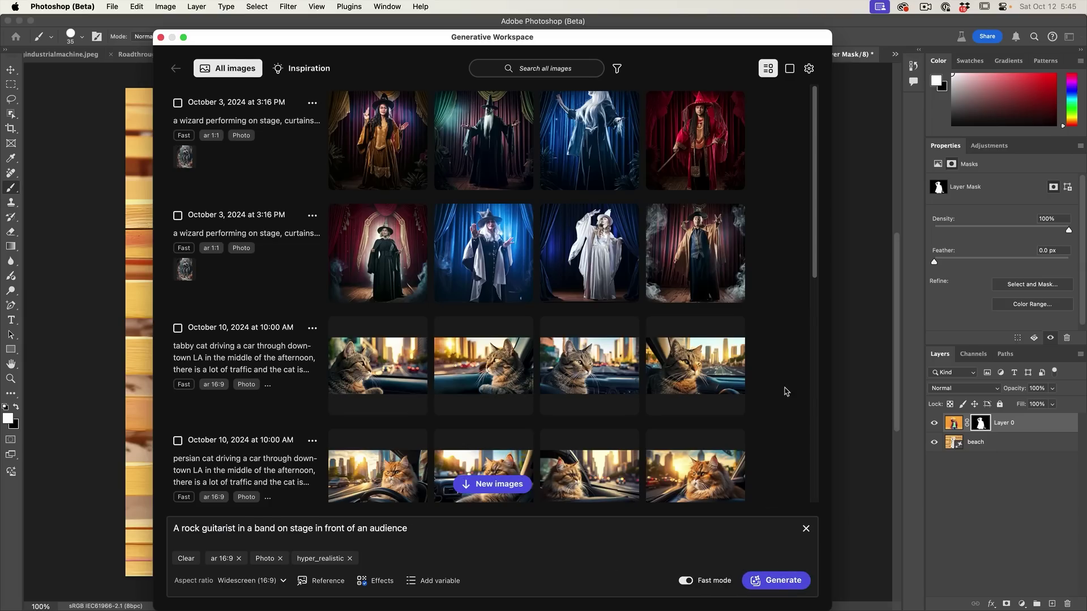
Browse the generated rock drummer and guitarist images in the enlarged single-image view.
scroll(785, 392, "down", 10)
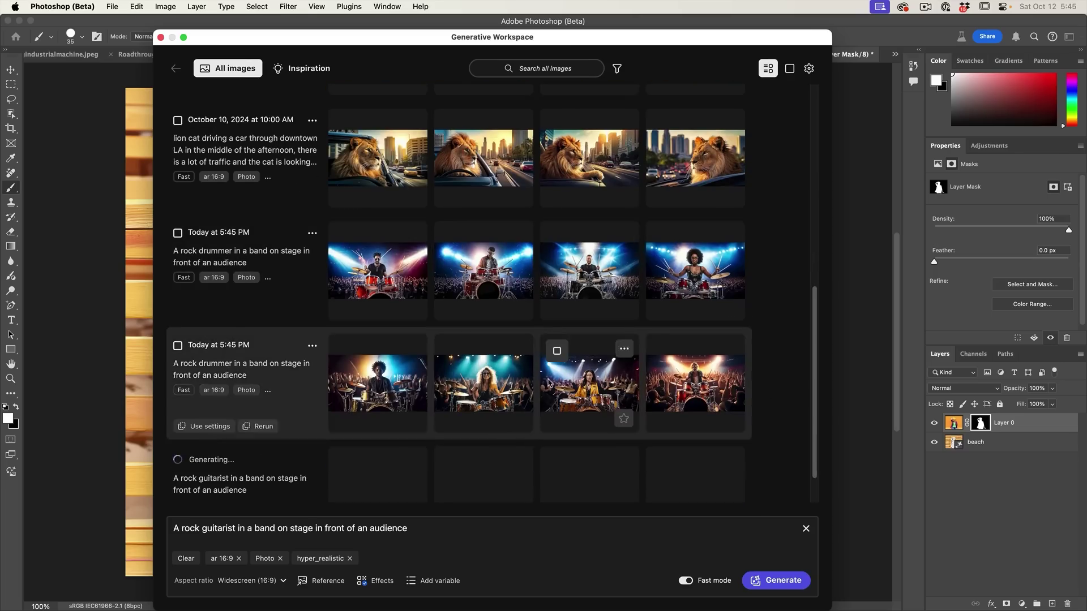
scroll(548, 383, "down", 1)
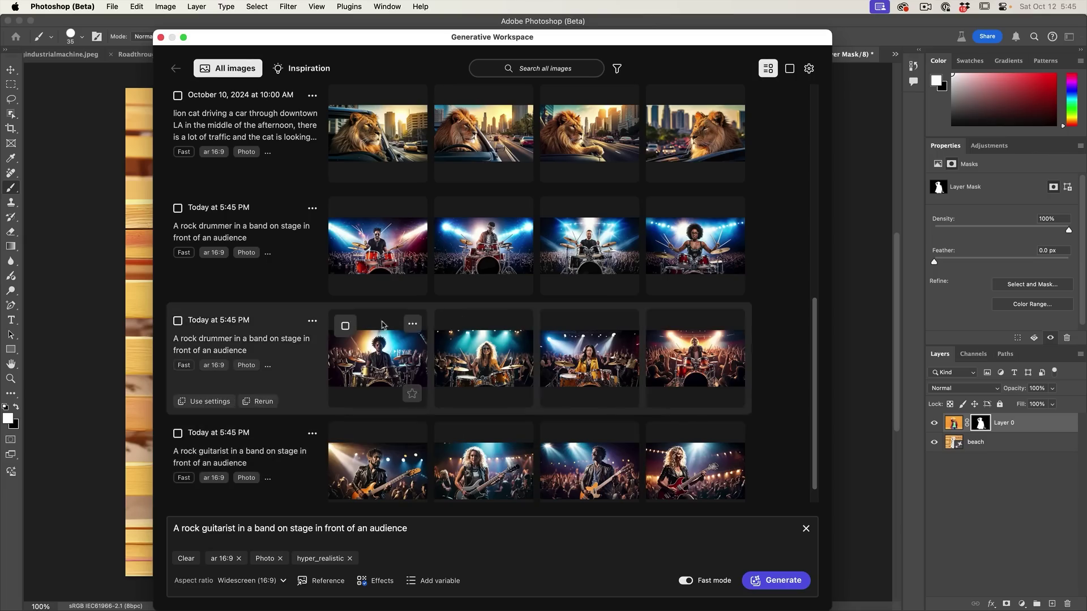
left_click(370, 255)
left_click(474, 478)
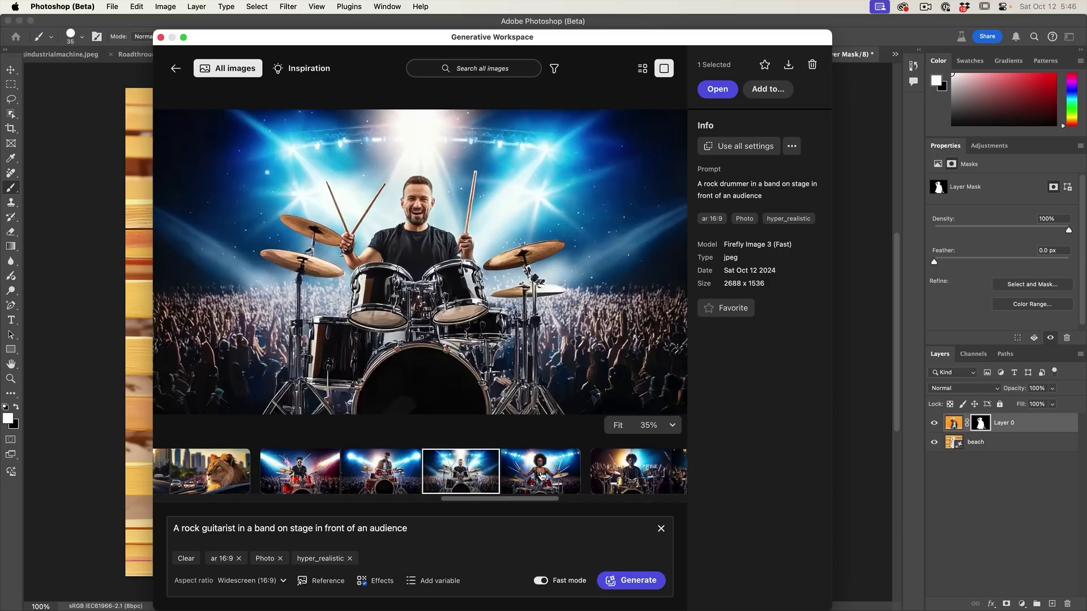
left_click(542, 477)
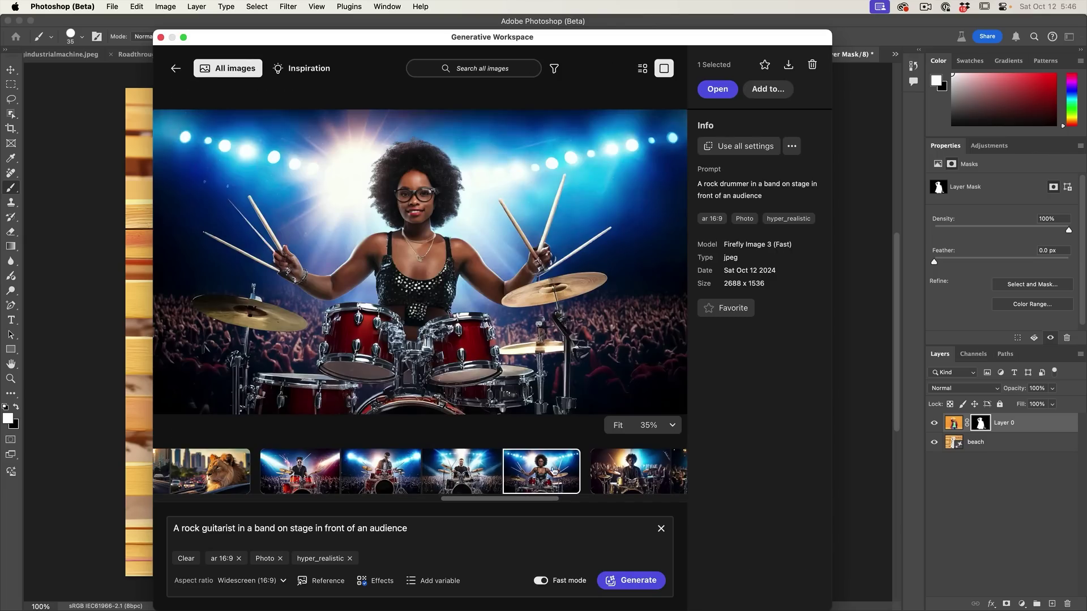
left_click(460, 472)
key("Right")
key("Right")
key("Right")
key("Right")
key("Right")
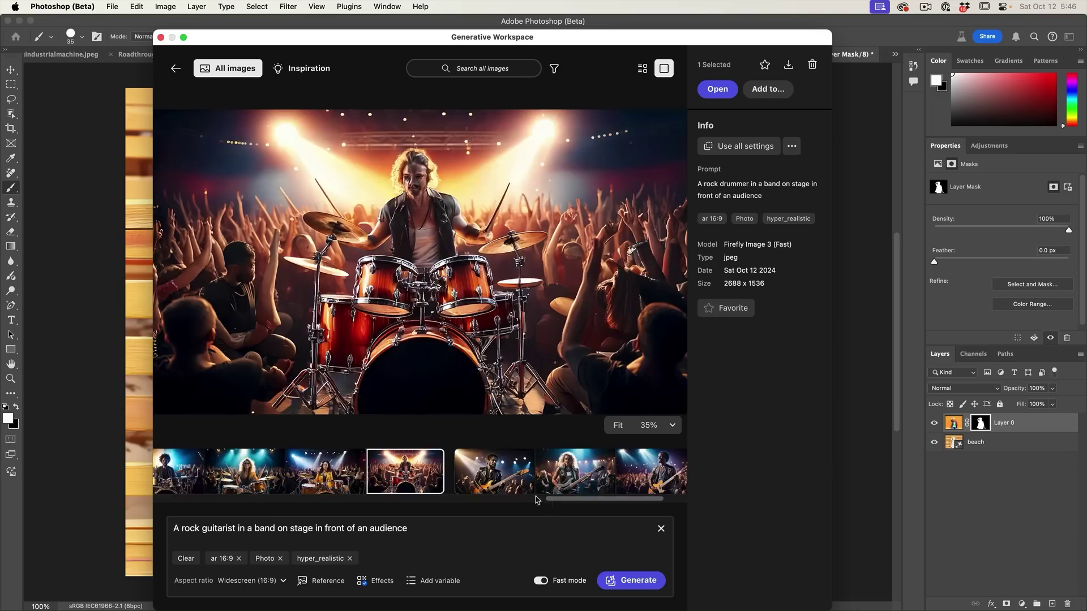
left_click(509, 482)
left_click(492, 473)
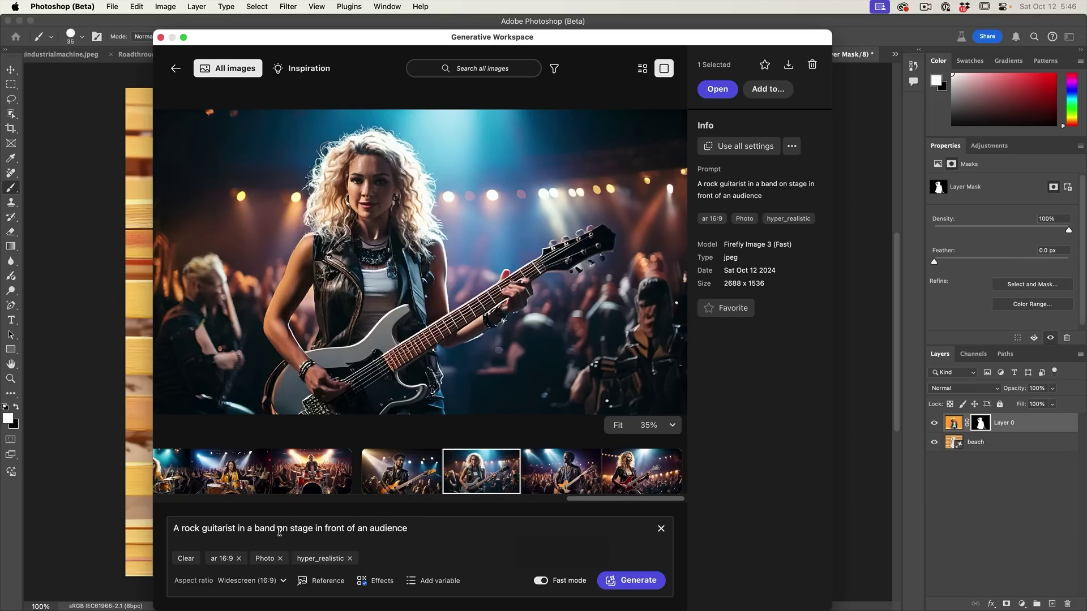
Turn off Fast mode, regenerate the rock guitarist prompt, and return to the grid of all images.
left_click(540, 580)
left_click(627, 582)
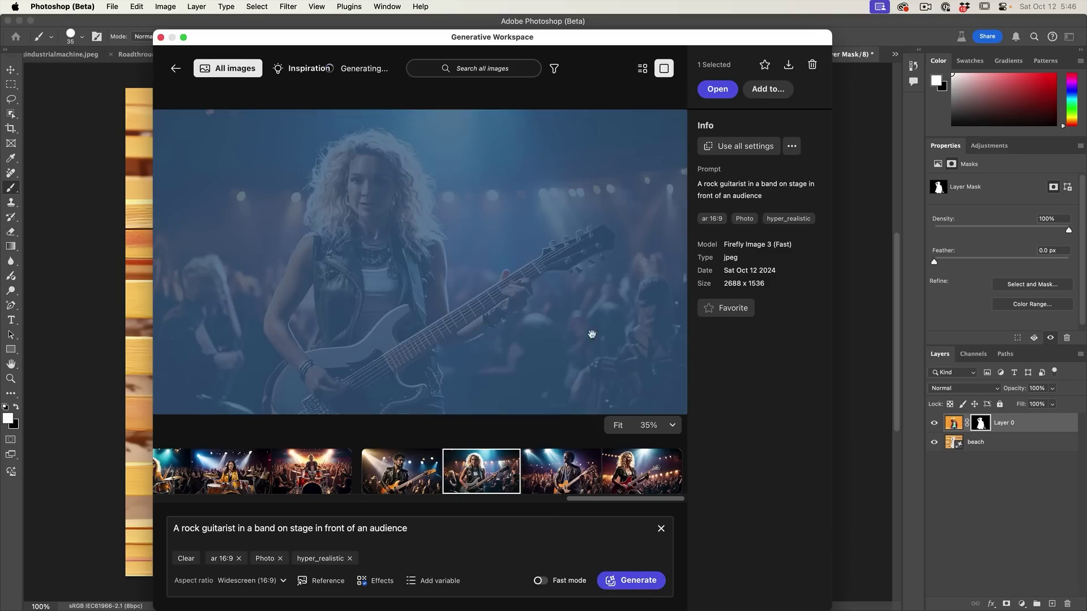
left_click(643, 69)
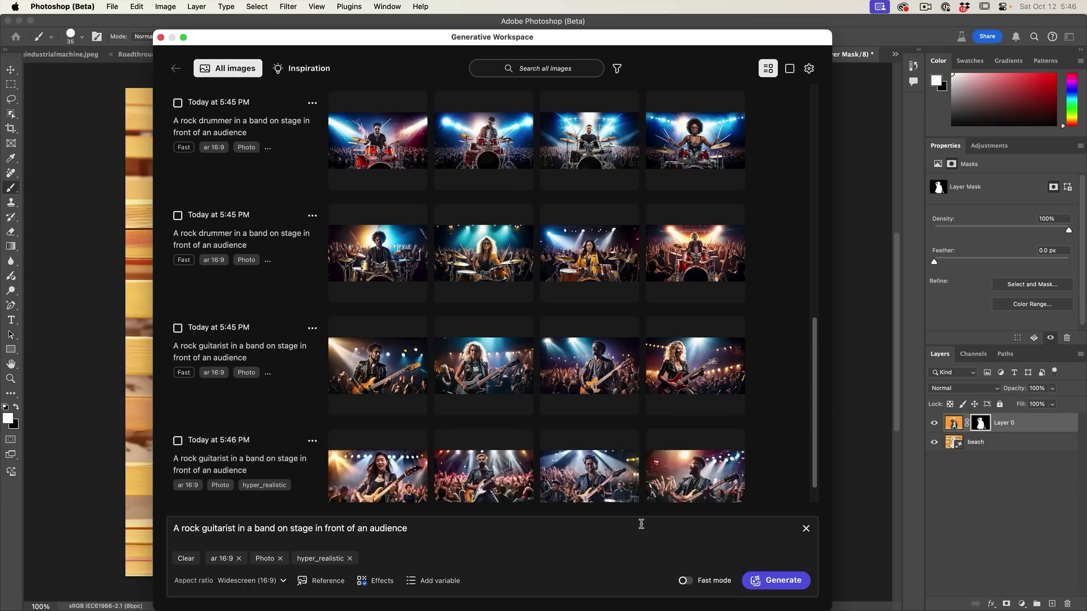
Enlarge and compare the second and third guitarist images generated without Fast mode.
left_click(607, 479)
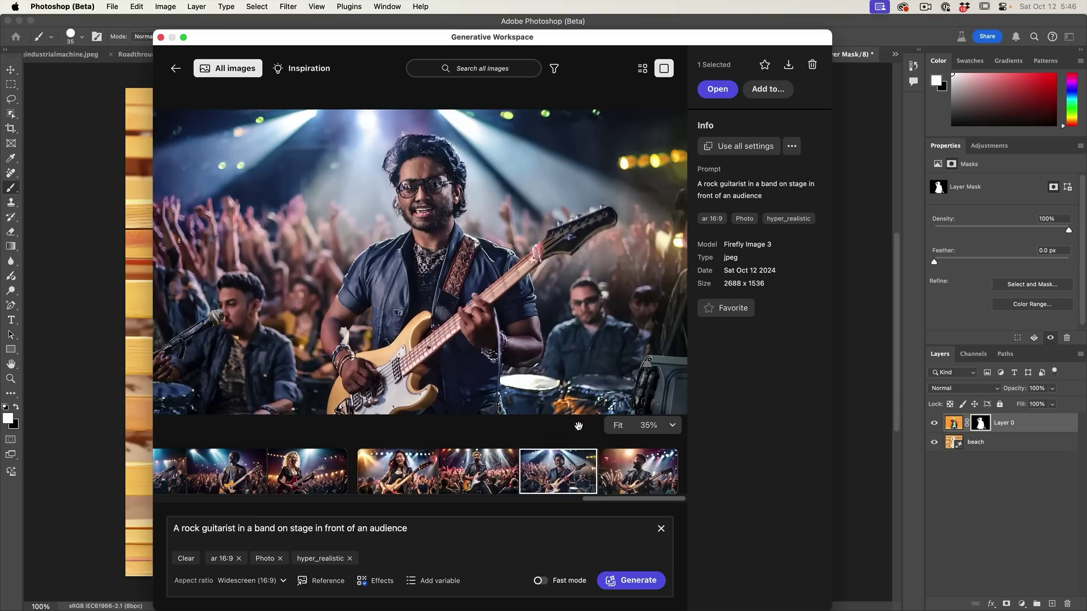
left_click(498, 467)
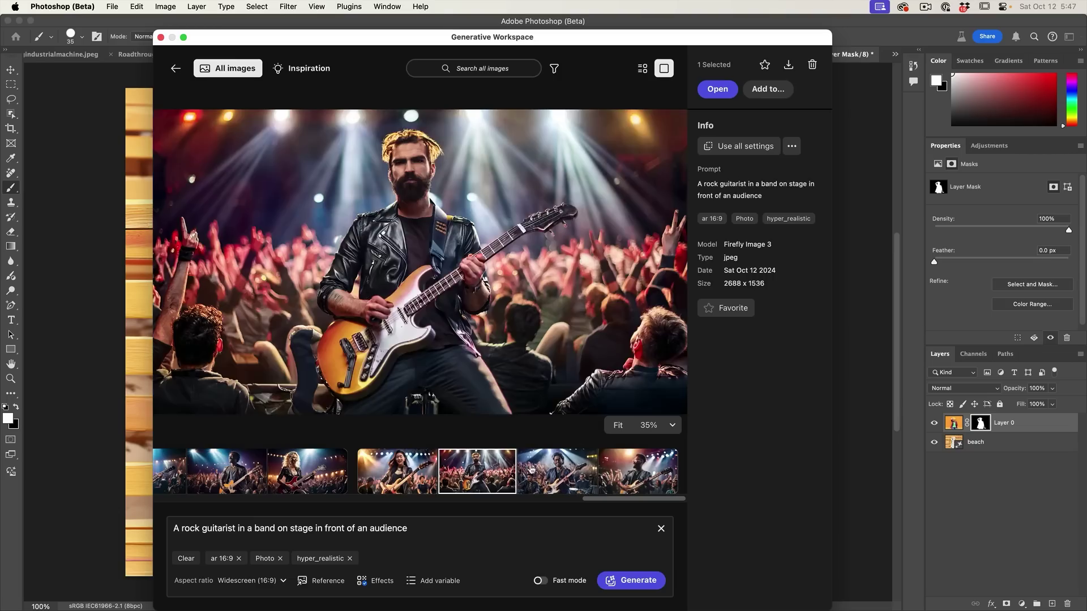
left_click(546, 470)
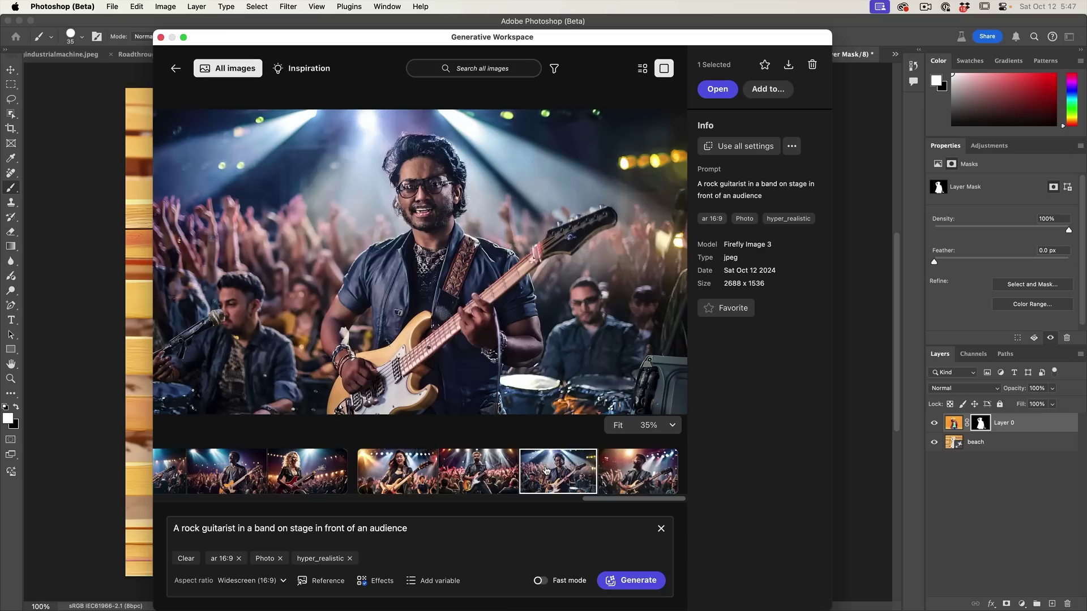
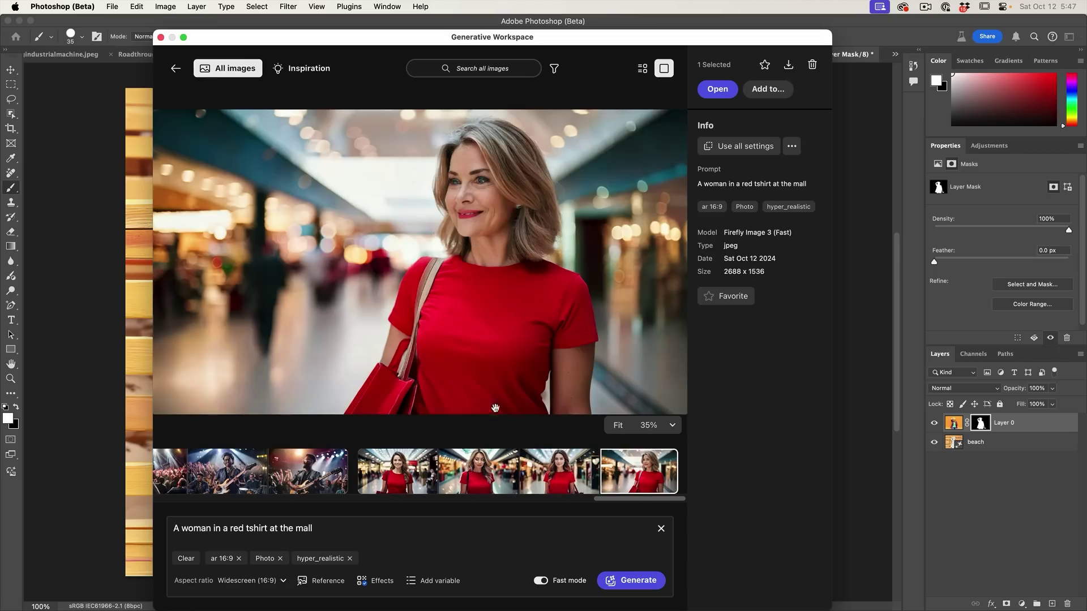
Preview the first generated image for the prompt "A woman in a red tshirt at the mall".
left_click(413, 482)
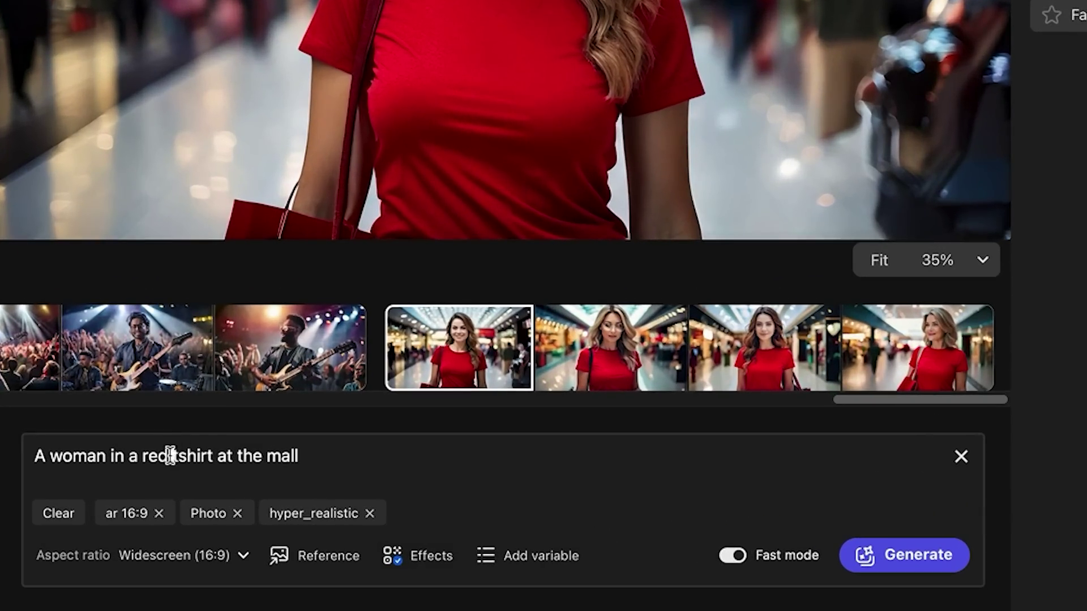
Turn the word "red" in the prompt into a variable with the values red, white, black and green.
left_click_drag(170, 456, 147, 456)
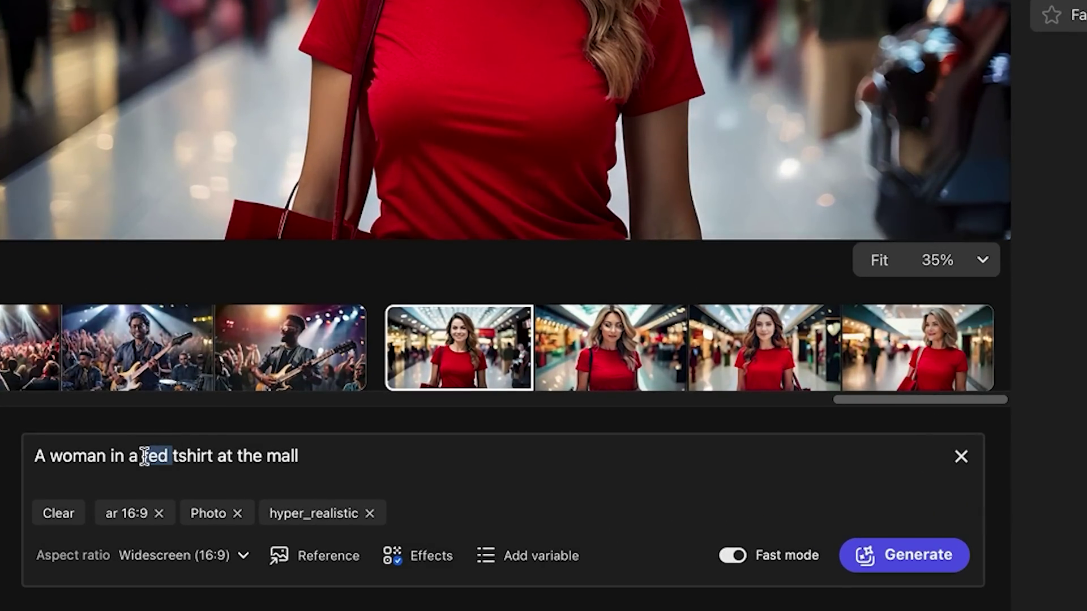
left_click(540, 558)
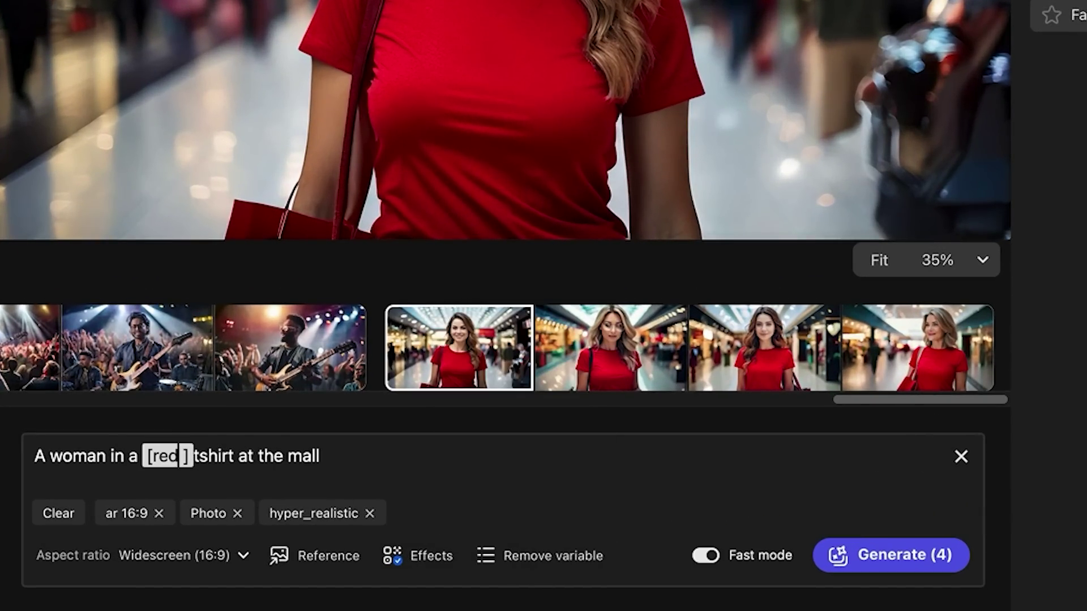
type(", white")
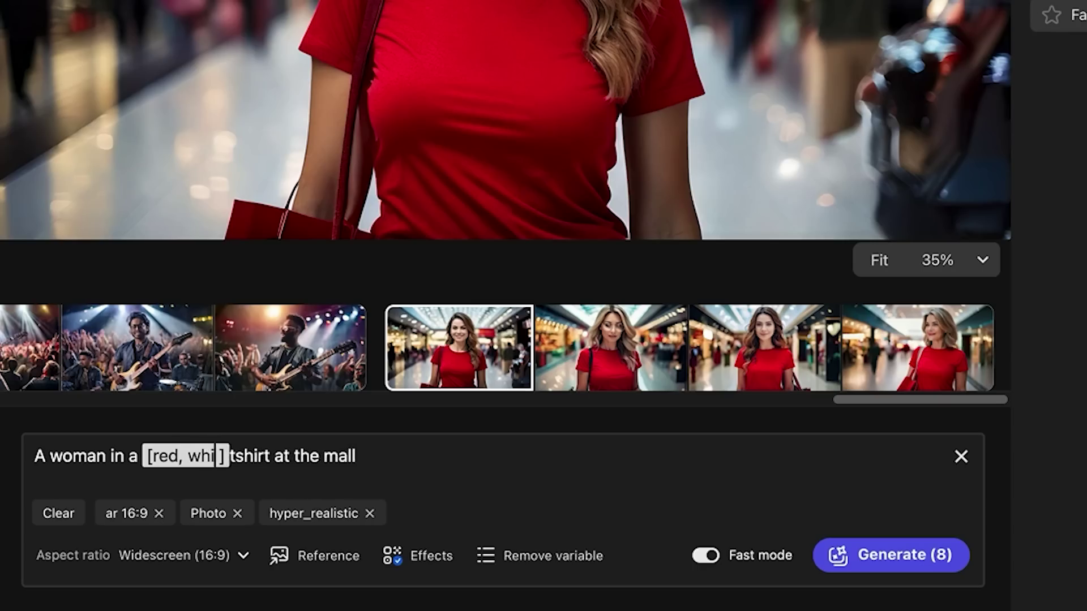
type(", ")
type("black,")
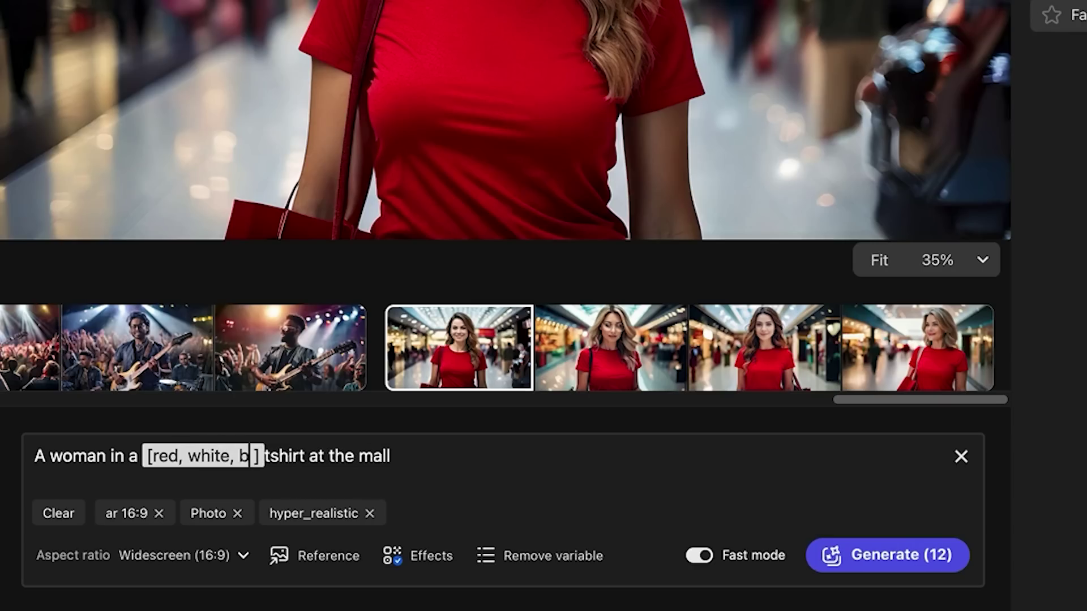
type(" gree")
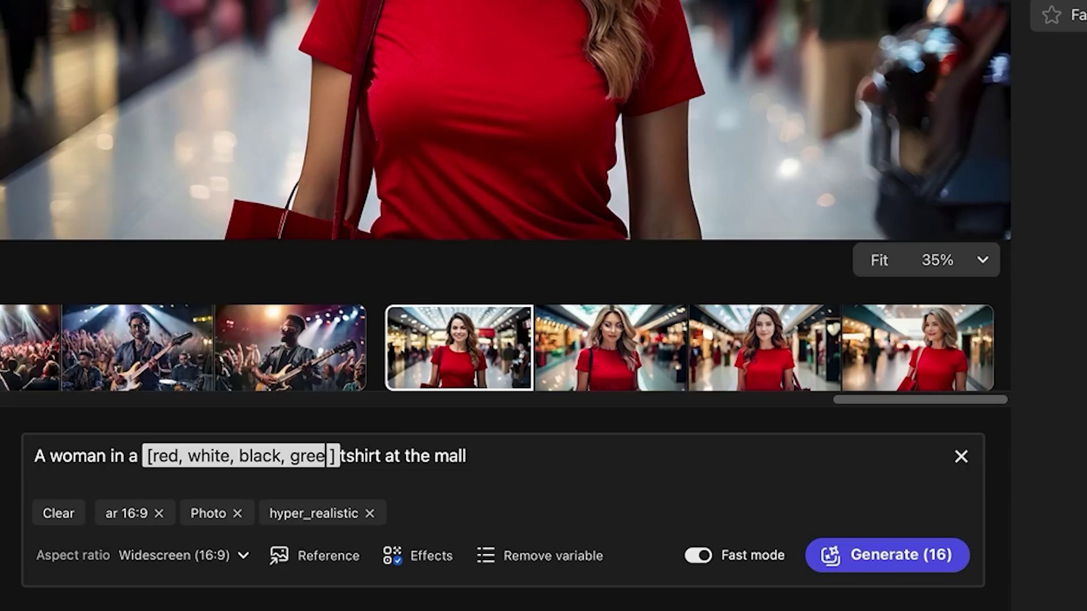
type("n")
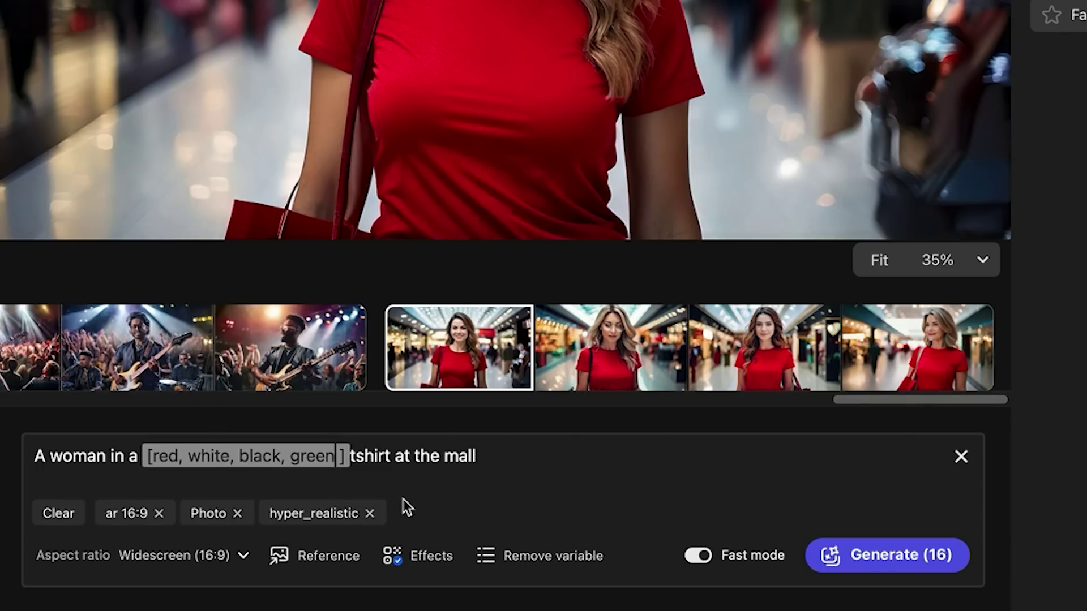
Set the aspect ratio to Square (1:1) and the content type to Photo.
left_click(179, 556)
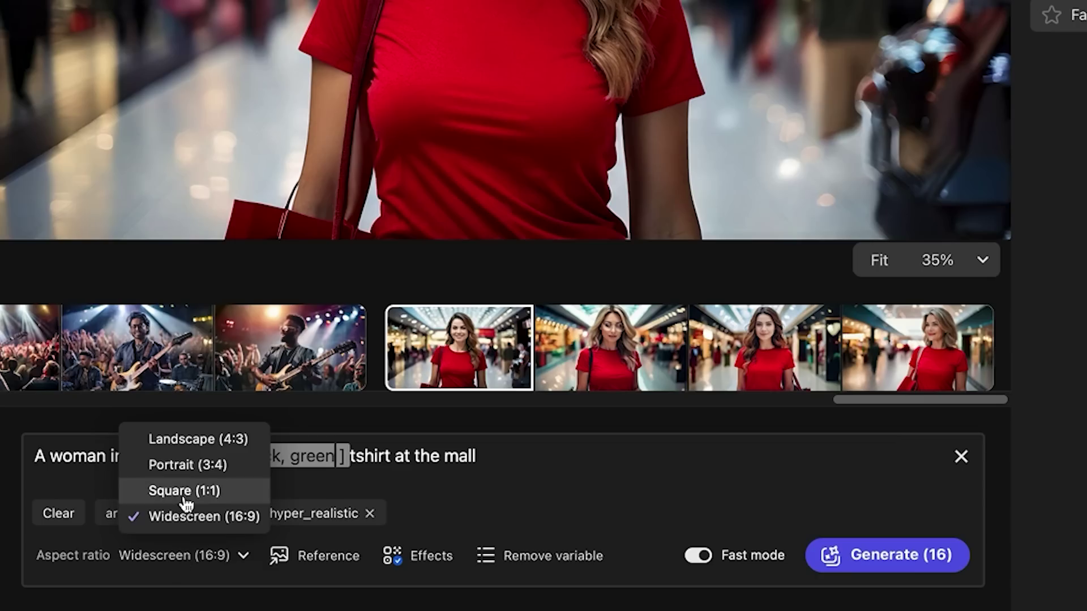
left_click(190, 490)
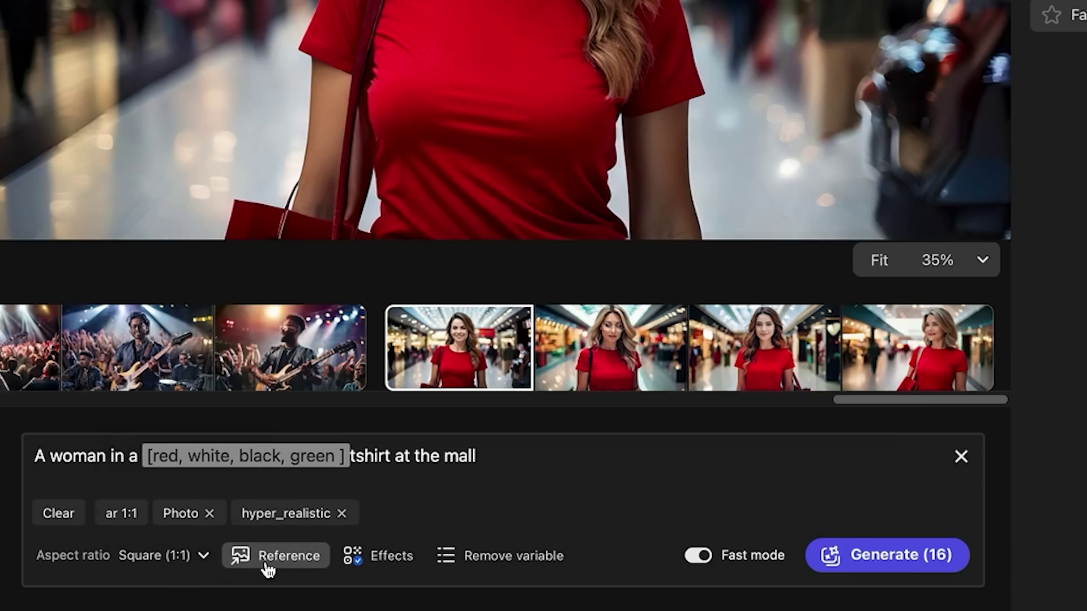
left_click(388, 555)
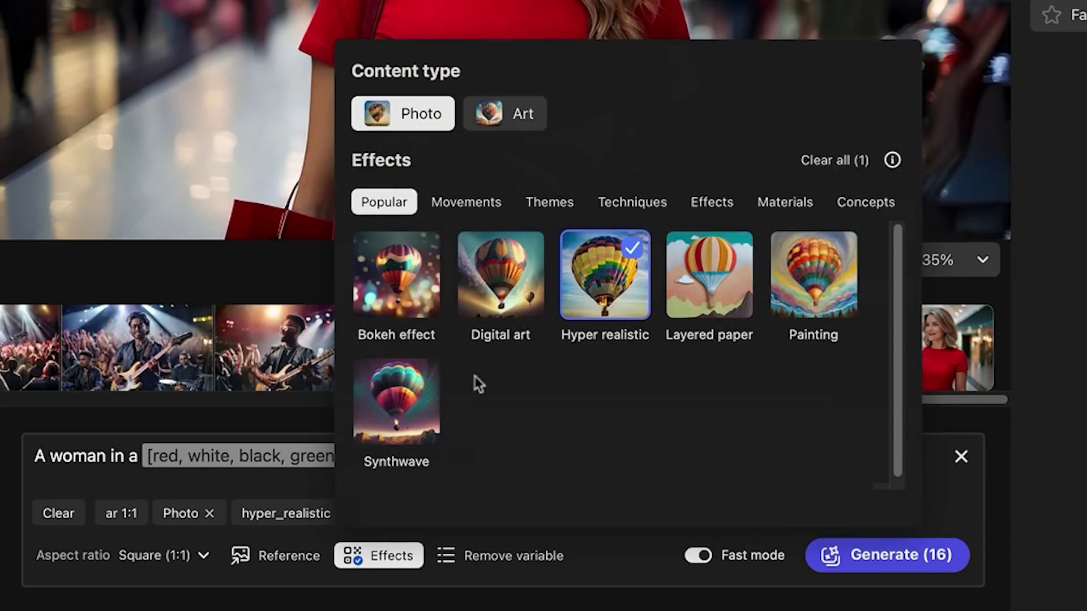
left_click(428, 124)
left_click(504, 113)
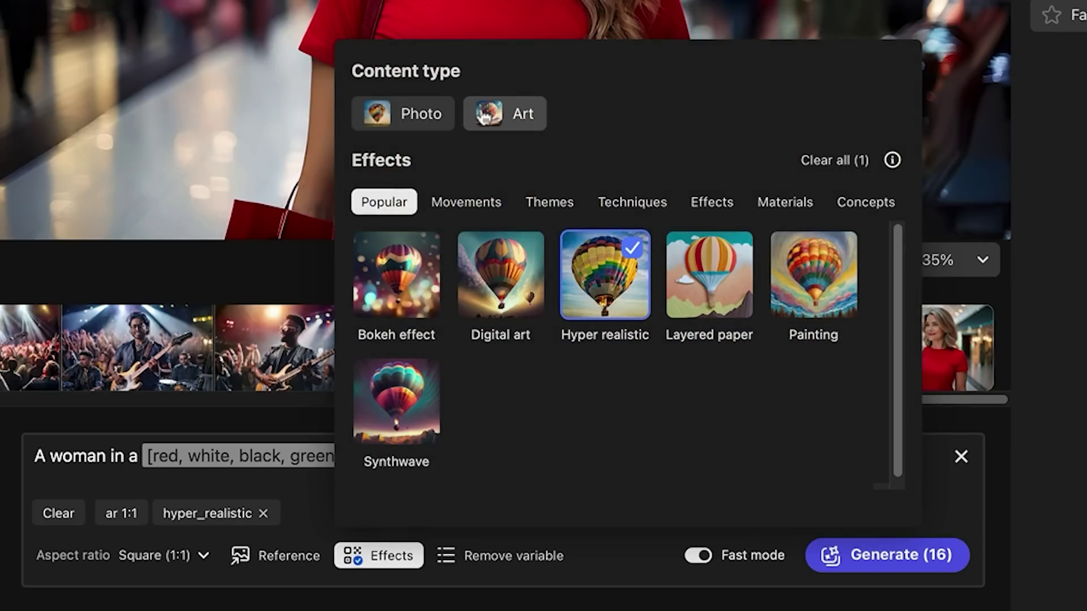
left_click(419, 113)
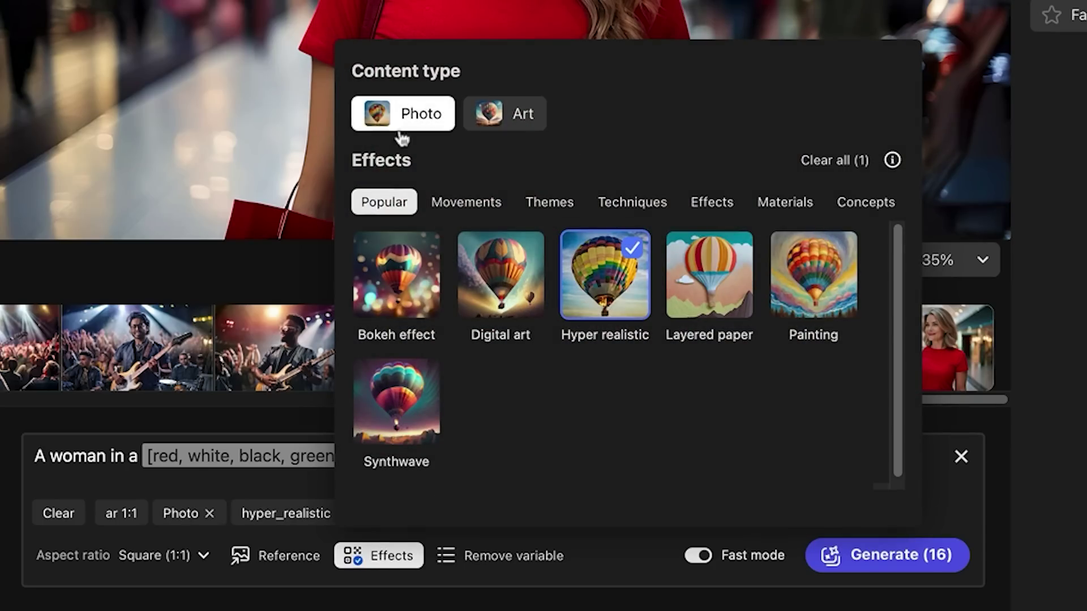
Add the Cinematic theme effect alongside Hyper realistic and generate the images for all tshirt colour variations.
left_click(549, 204)
scroll(655, 380, "down", 2)
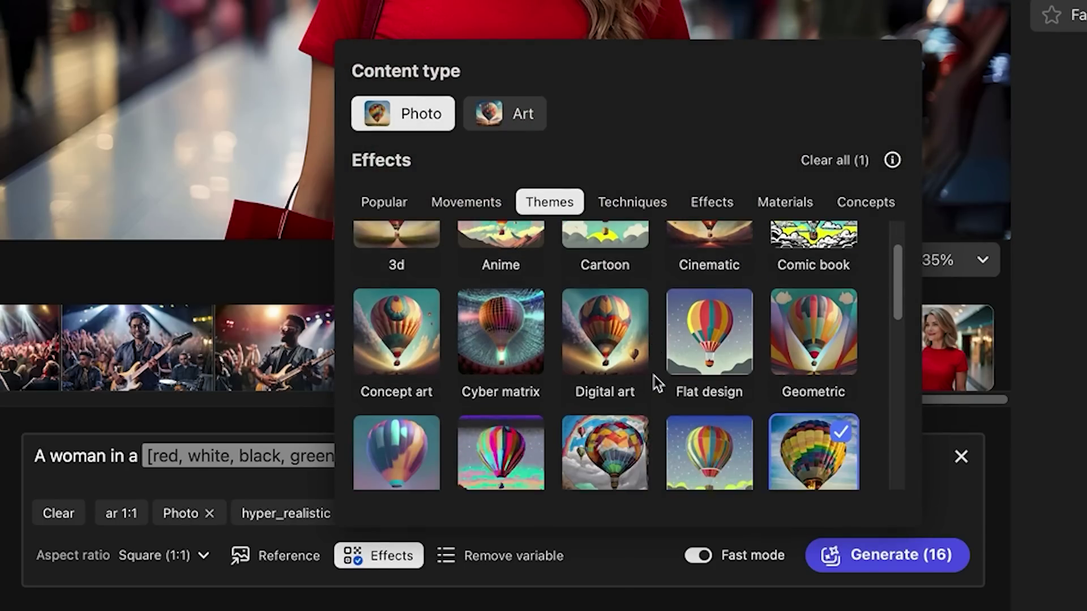
scroll(655, 380, "up", 1)
left_click(714, 269)
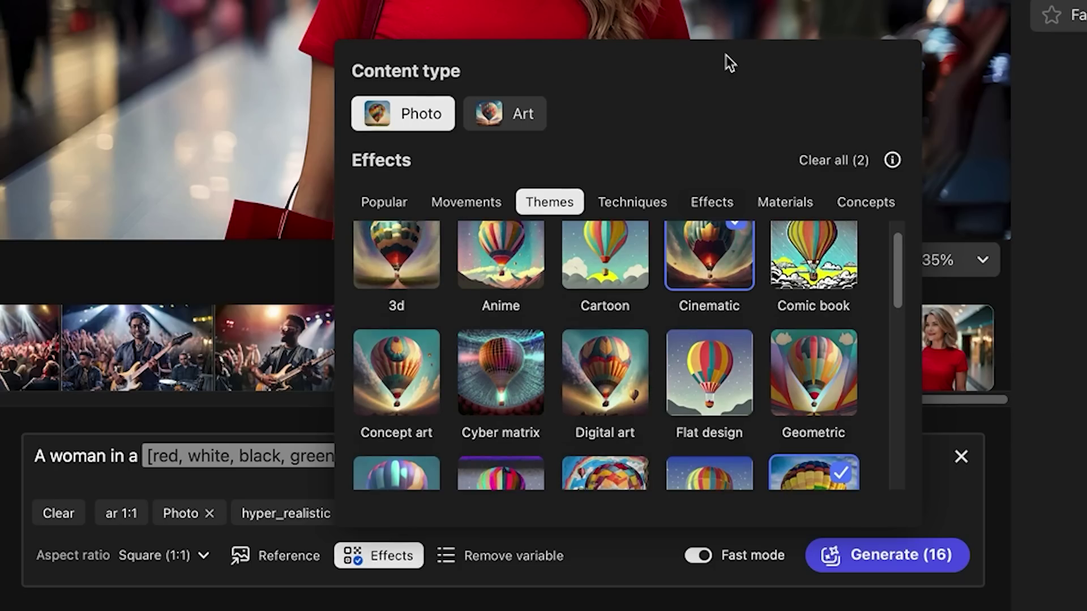
left_click(614, 541)
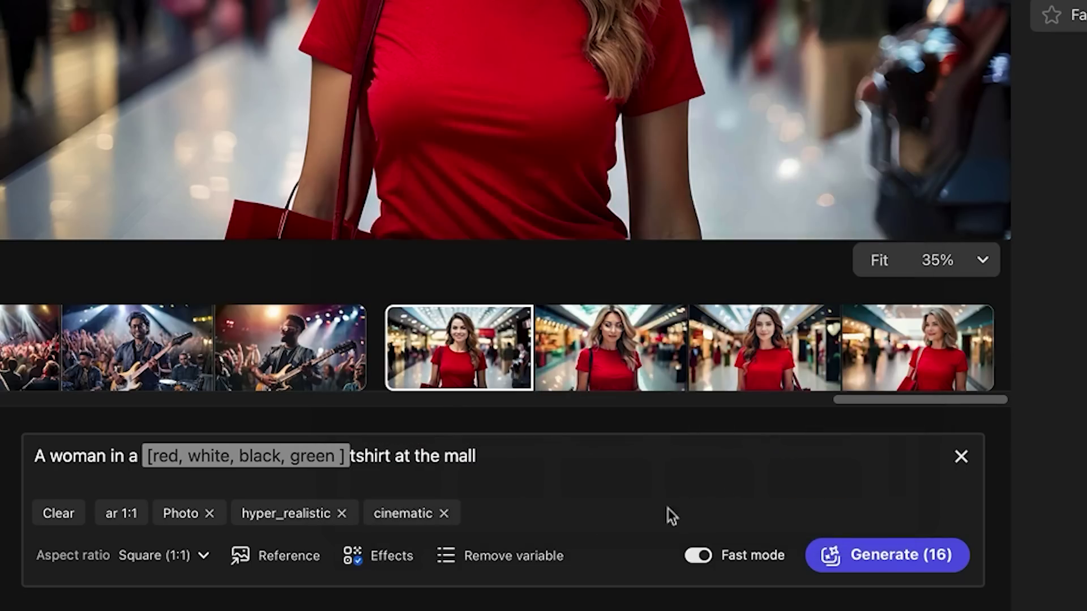
left_click(893, 553)
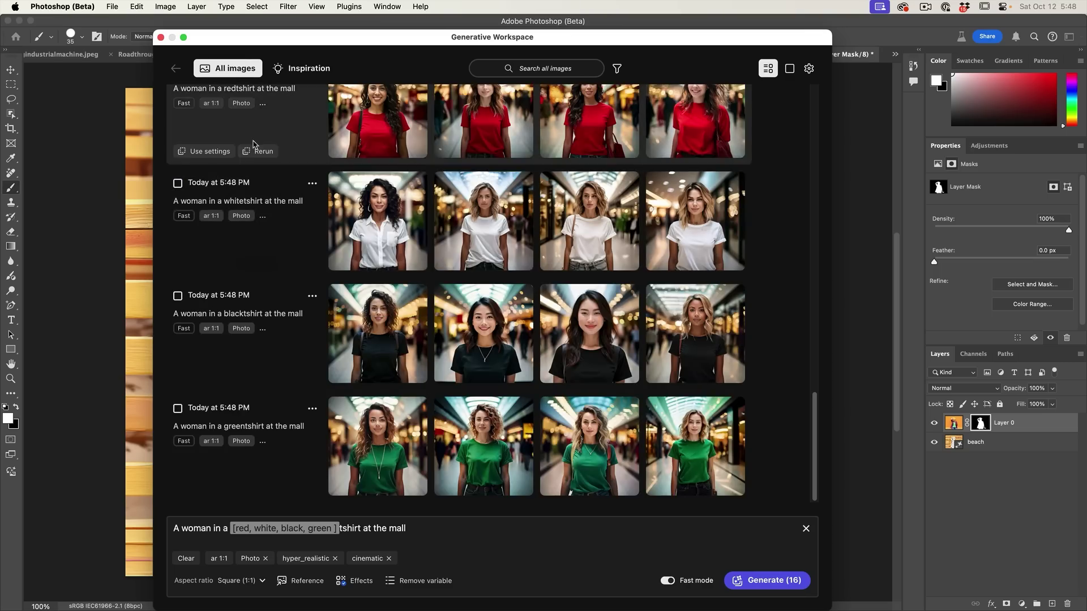
Compare the generated image rows for the red, white, black and green tshirt prompts.
scroll(643, 284, "up", 2)
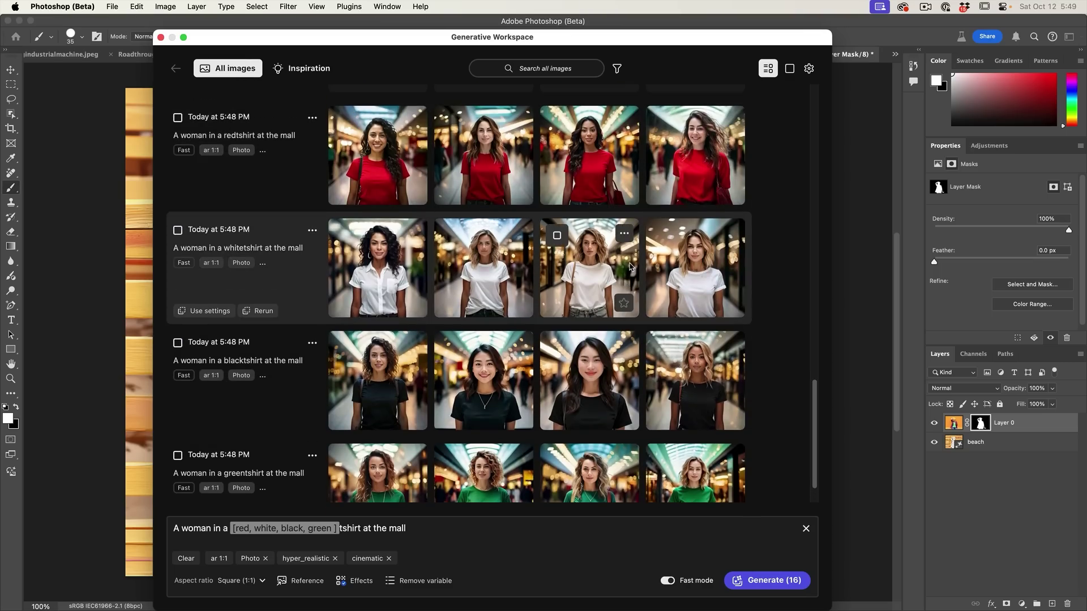
scroll(622, 294, "down", 2)
scroll(566, 346, "down", 2)
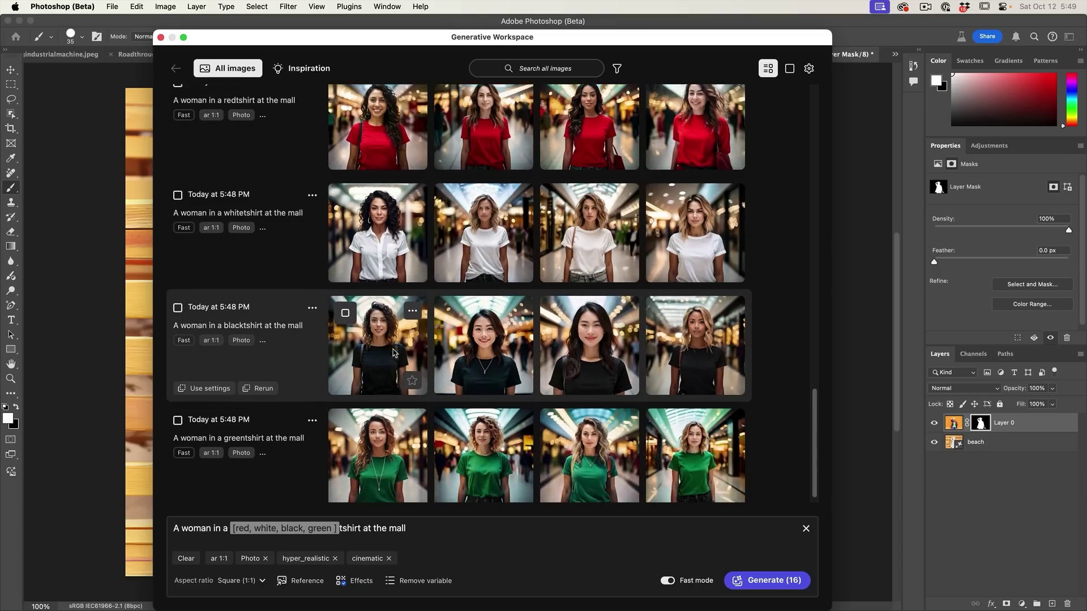
scroll(626, 344, "down", 1)
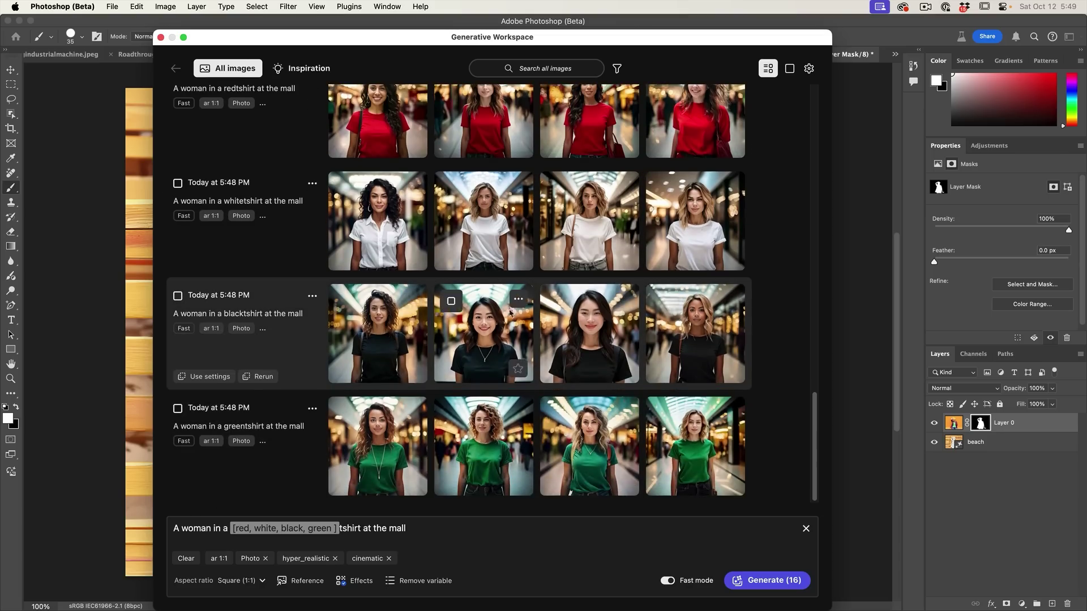
scroll(333, 389, "up", 5)
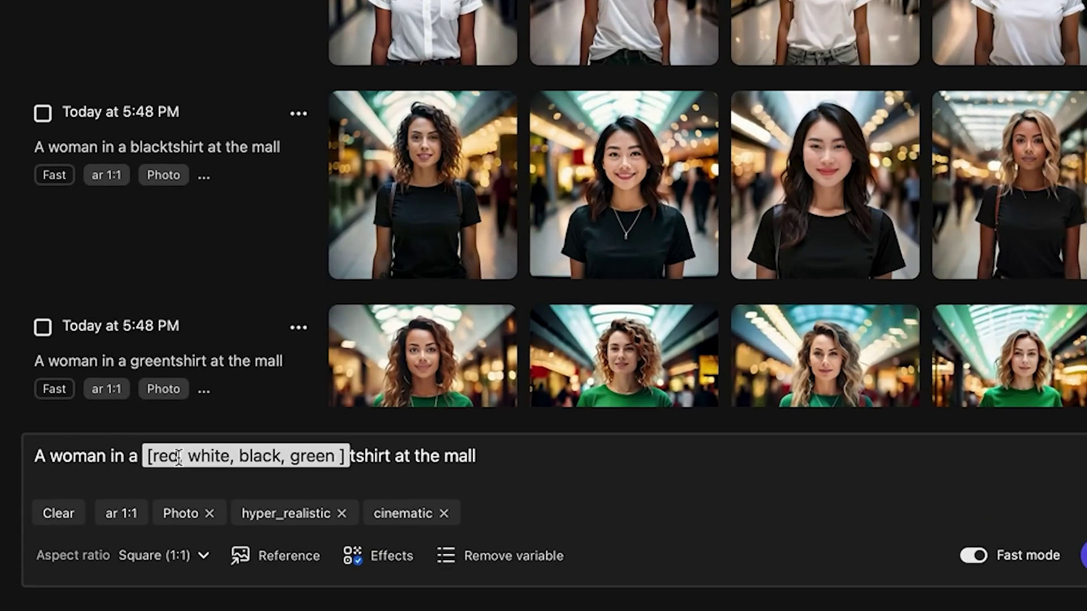
Make the location in the prompt a second variable by replacing "mall" with "[mall, beach]".
left_click(449, 458)
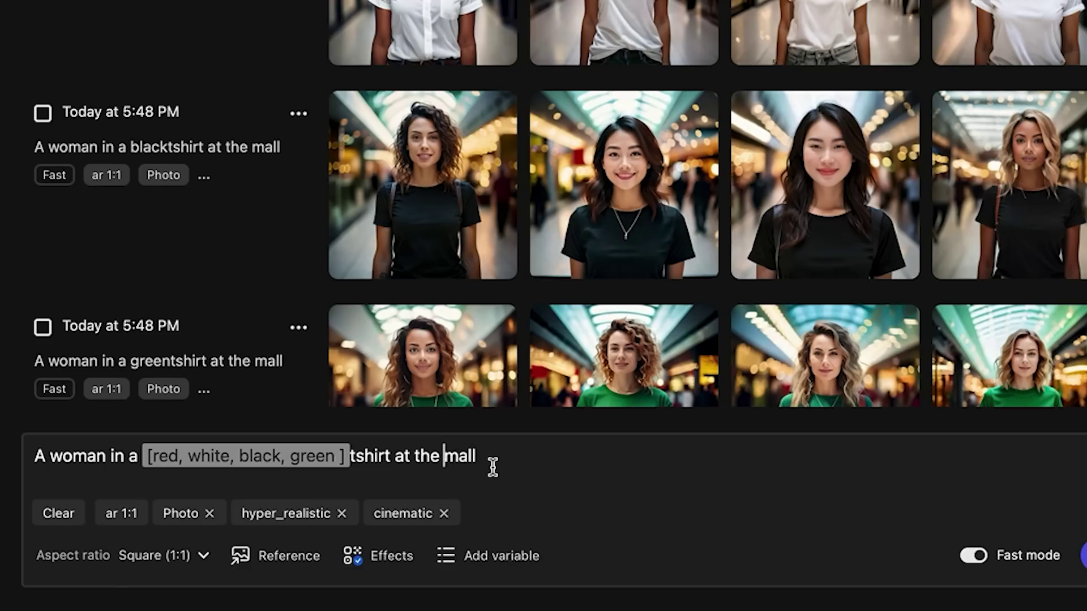
type("[")
left_click(527, 456)
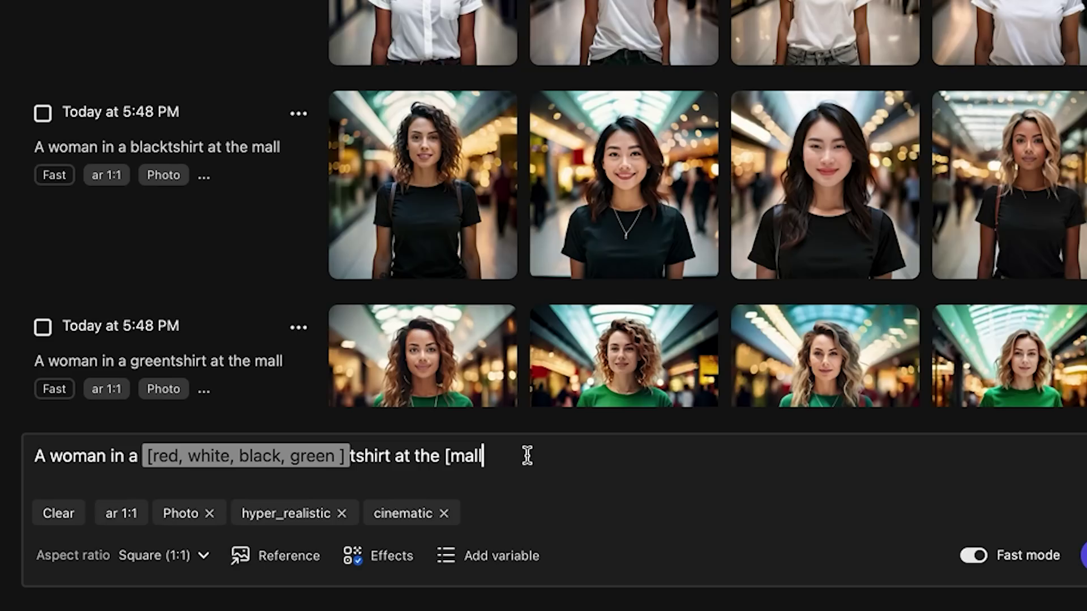
type(", beach]")
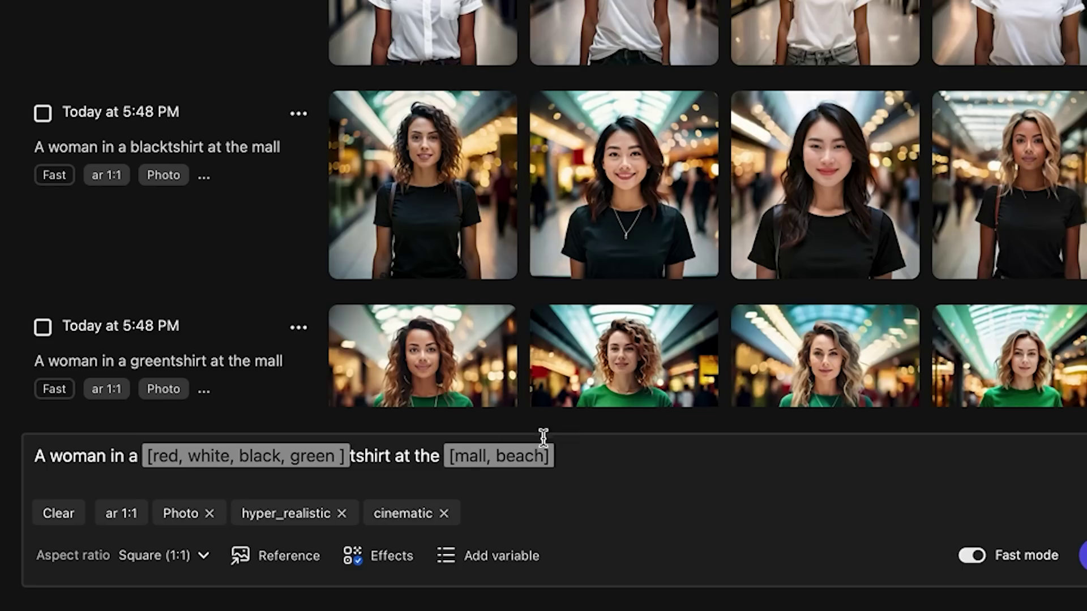
Remove black and green from the tshirt colour variable, leaving "[red, white]", and generate the image sets.
left_click_drag(190, 456, 327, 457)
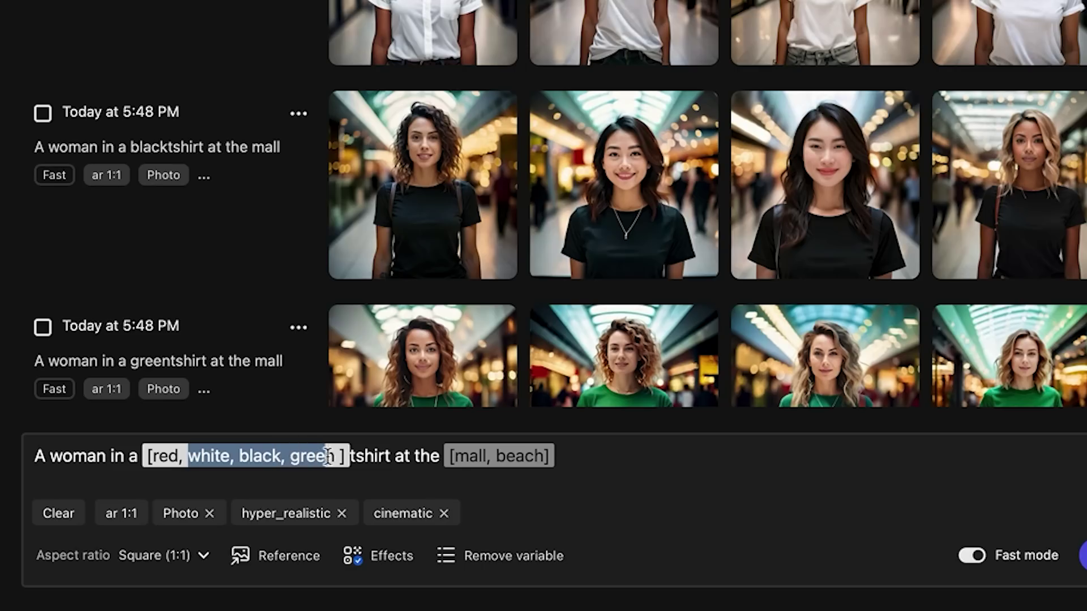
left_click_drag(238, 456, 337, 454)
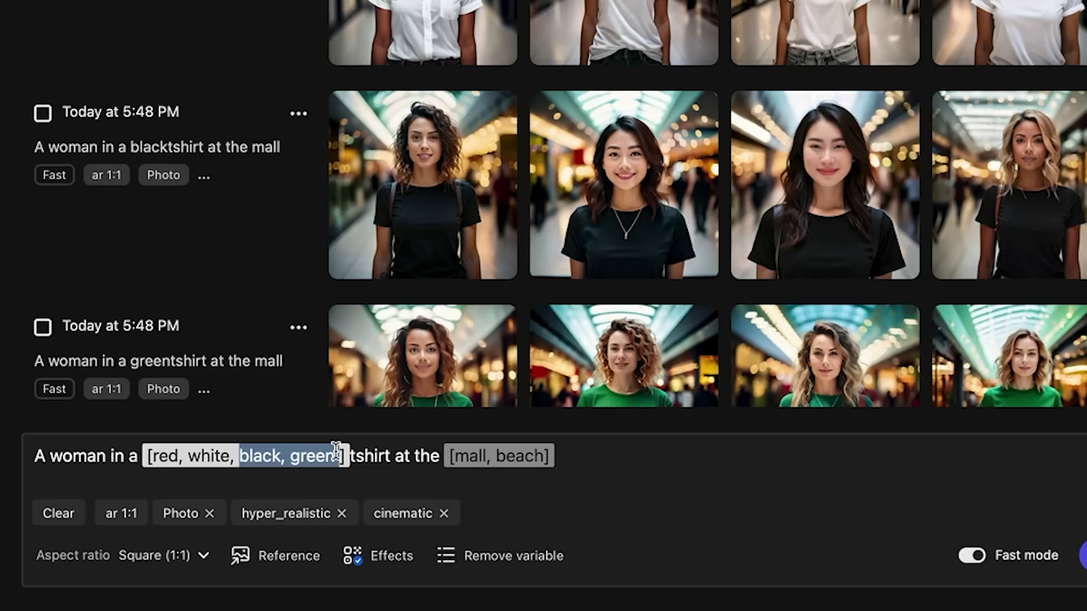
key("BackSpace")
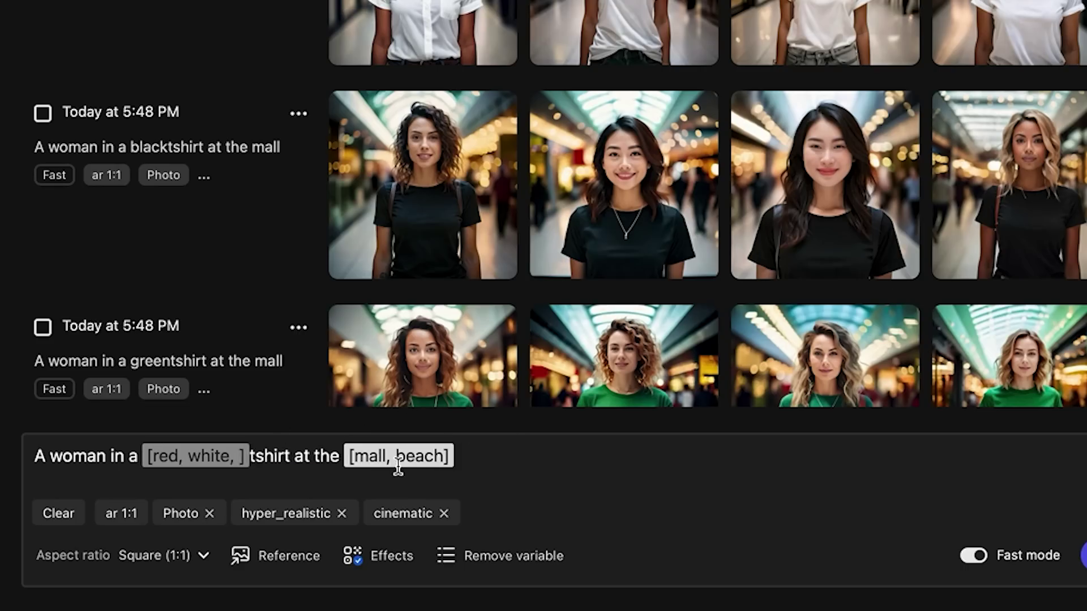
key("BackSpace")
key("BackSpace")
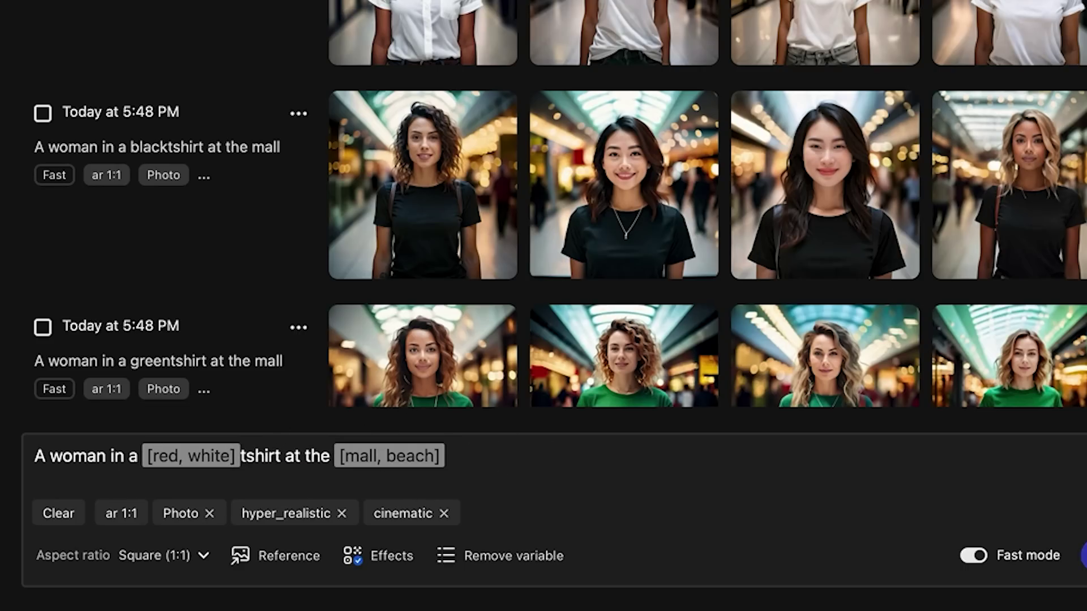
key("Return")
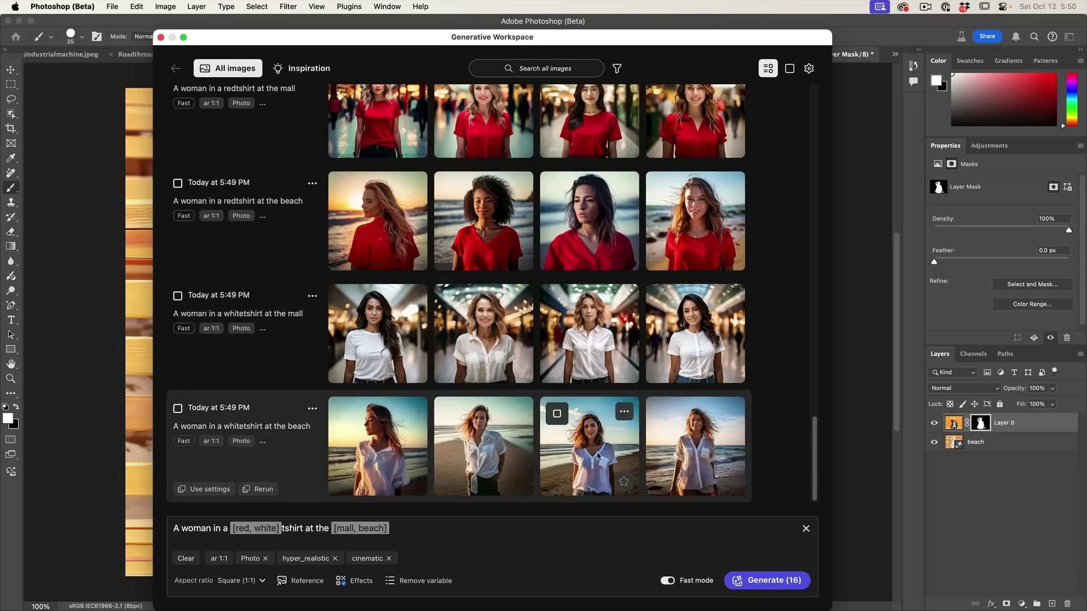
Review the generated image rows for each combination of tshirt colour and mall or beach location.
scroll(589, 352, "up", 2)
scroll(589, 352, "up", 3)
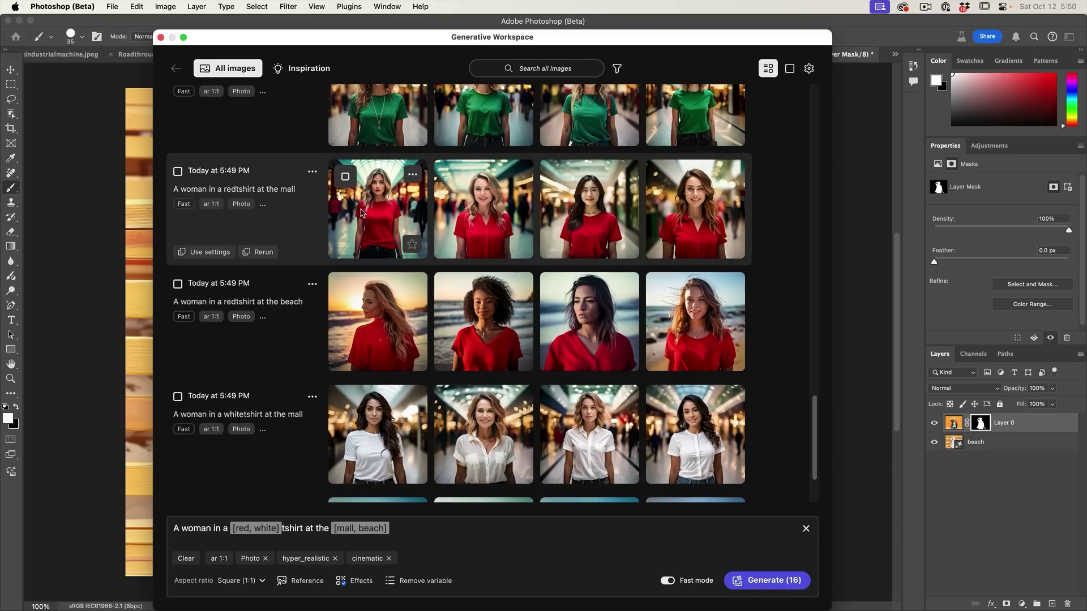
scroll(603, 333, "up", 7)
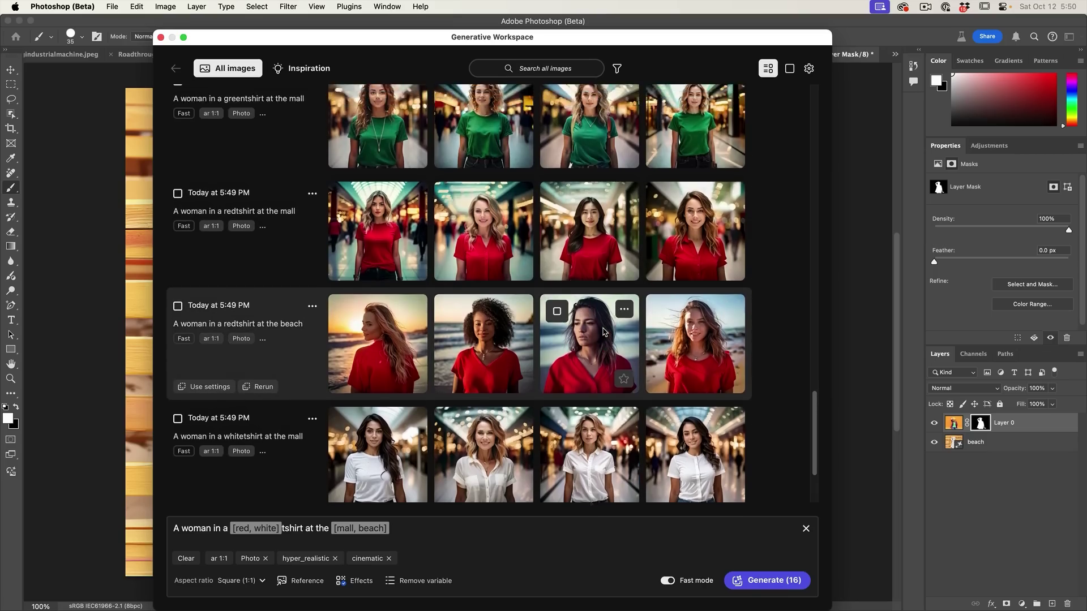
scroll(603, 333, "down", 4)
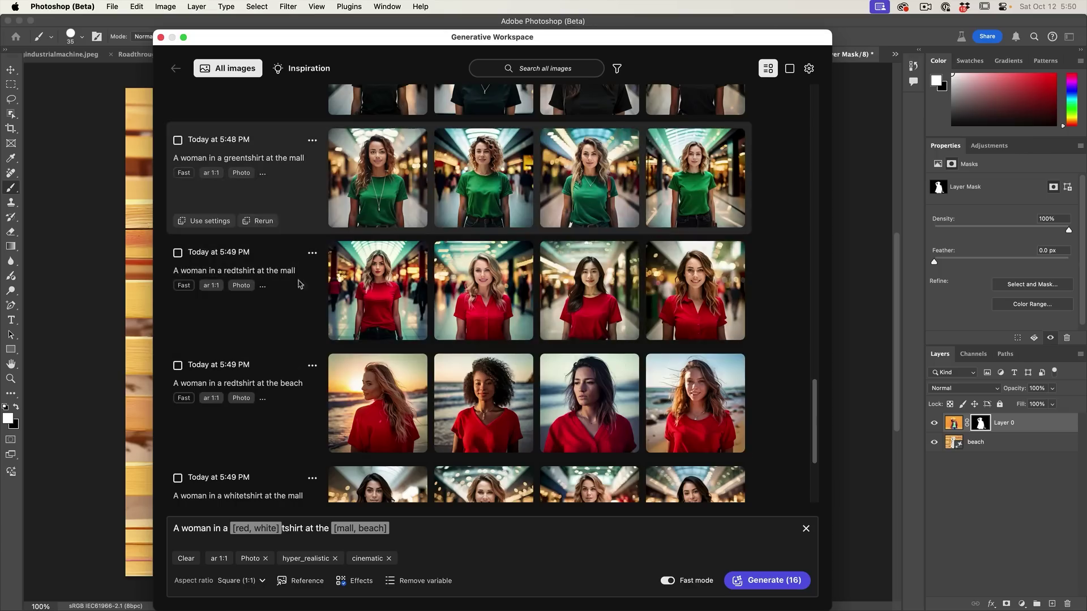